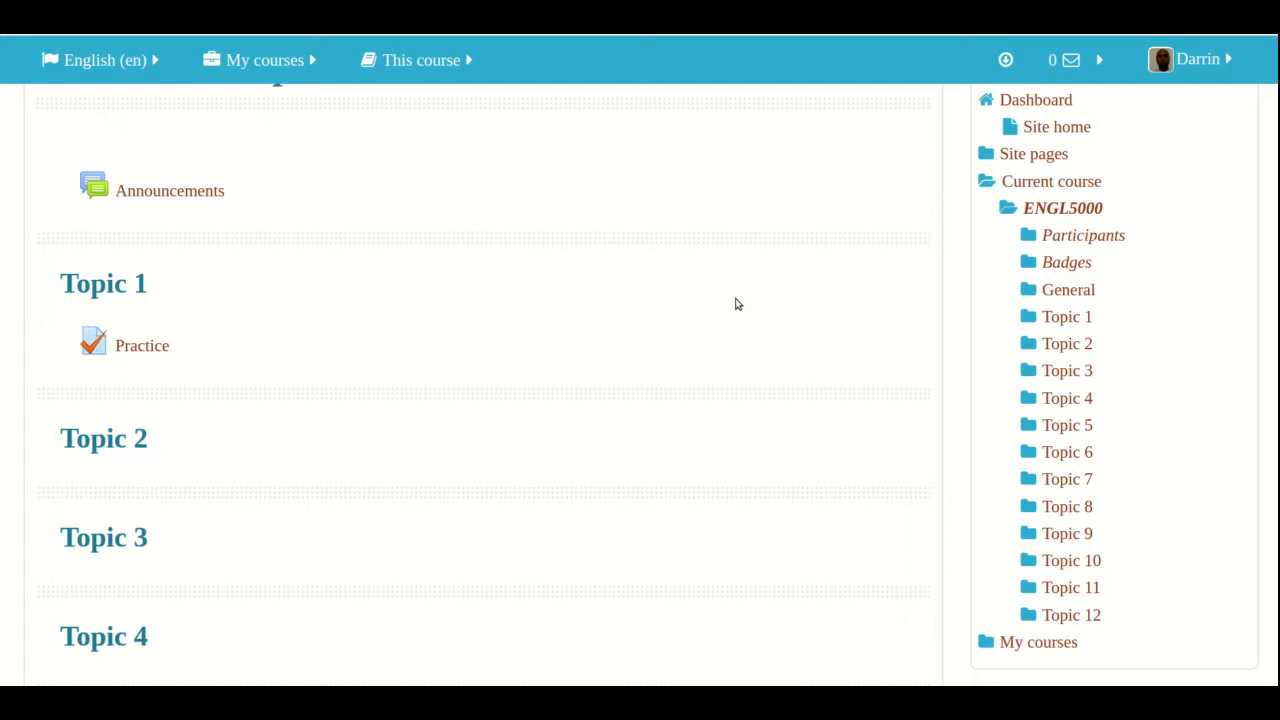
Turn on editing for the ENGL5000 course and open the settings of the Practice quiz in Topic 1
{"action": "scroll", "coordinate": [736, 304], "scroll_direction": "up", "scroll_amount": 3}
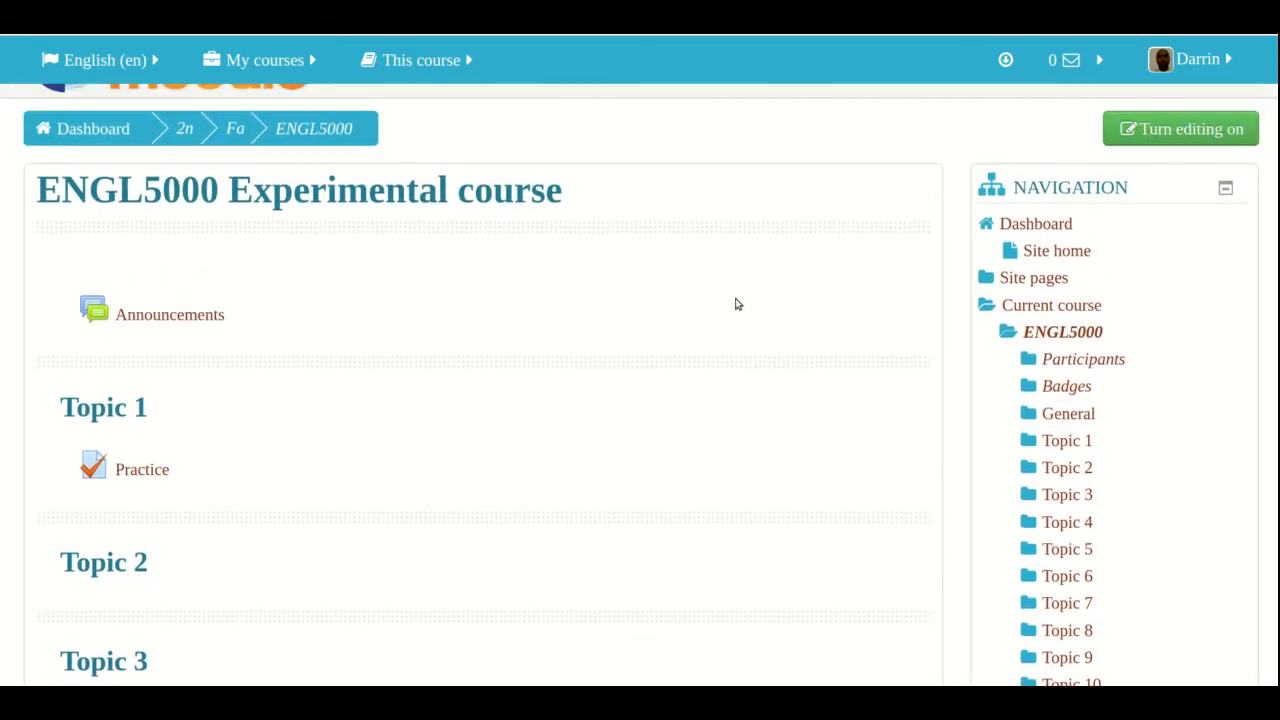
{"action": "scroll", "coordinate": [734, 300], "scroll_direction": "down", "scroll_amount": 1}
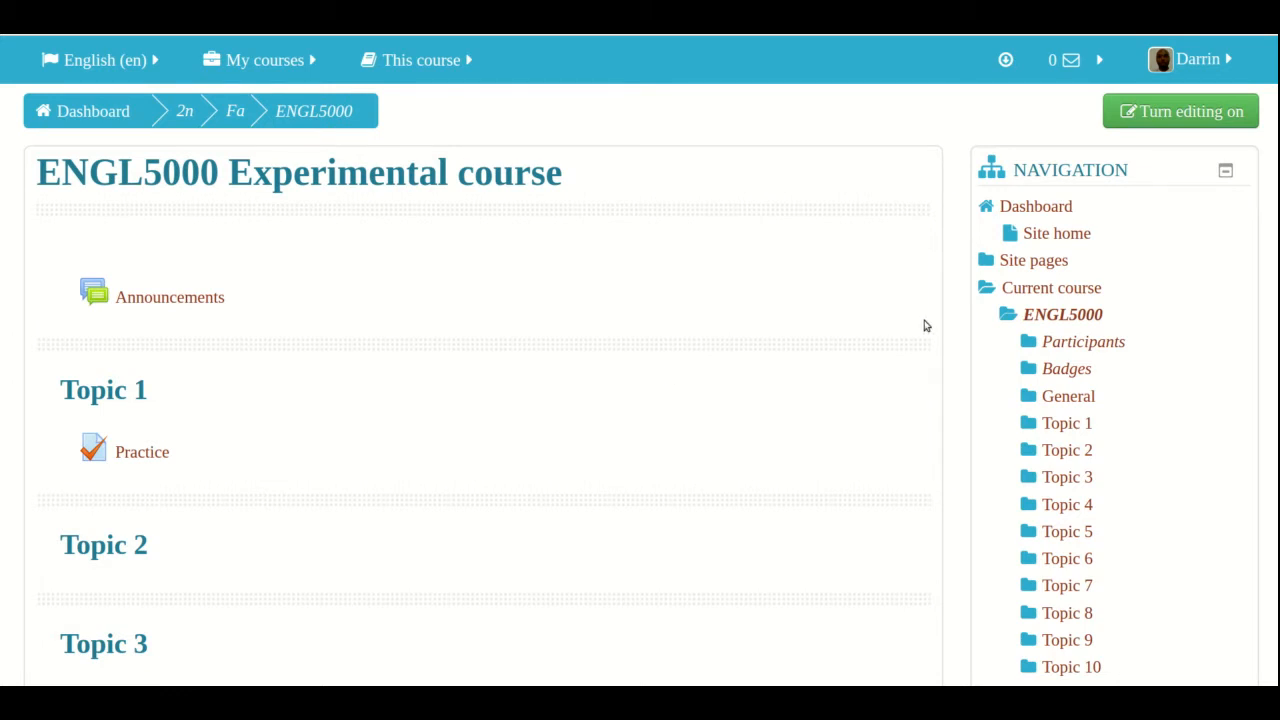
{"action": "left_click", "coordinate": [1186, 127]}
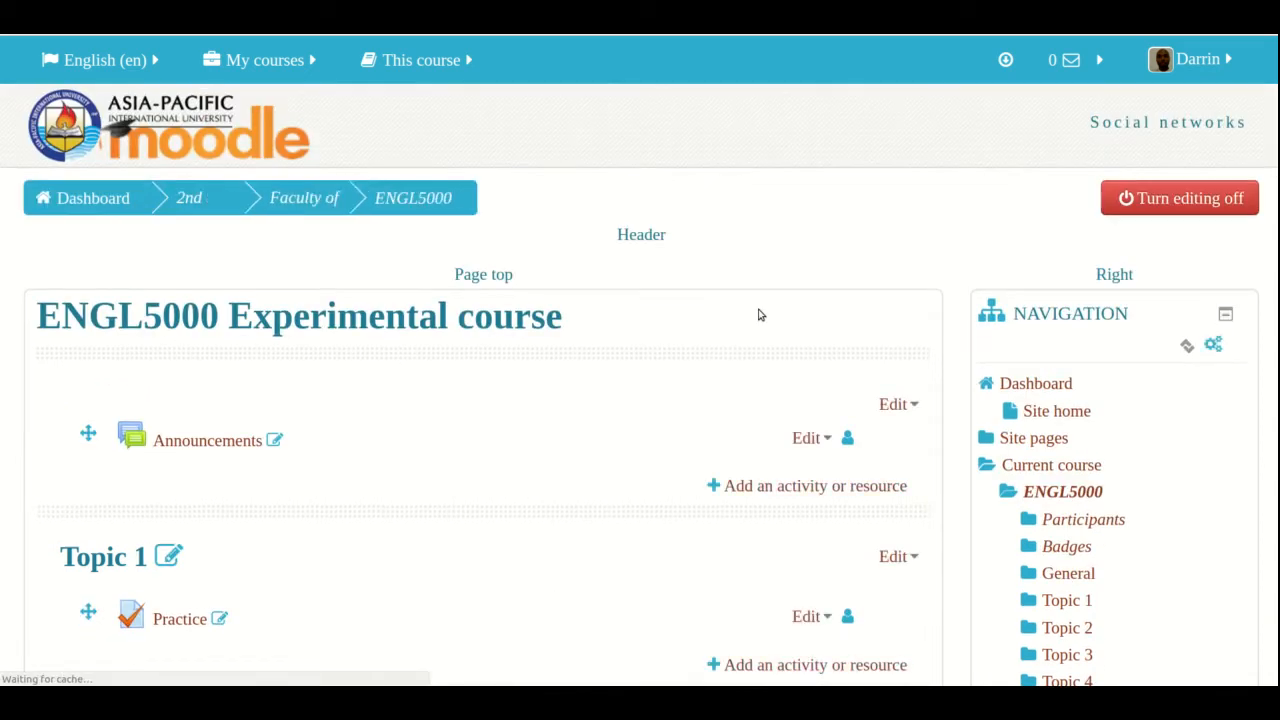
{"action": "scroll", "coordinate": [758, 315], "scroll_direction": "down", "scroll_amount": 3}
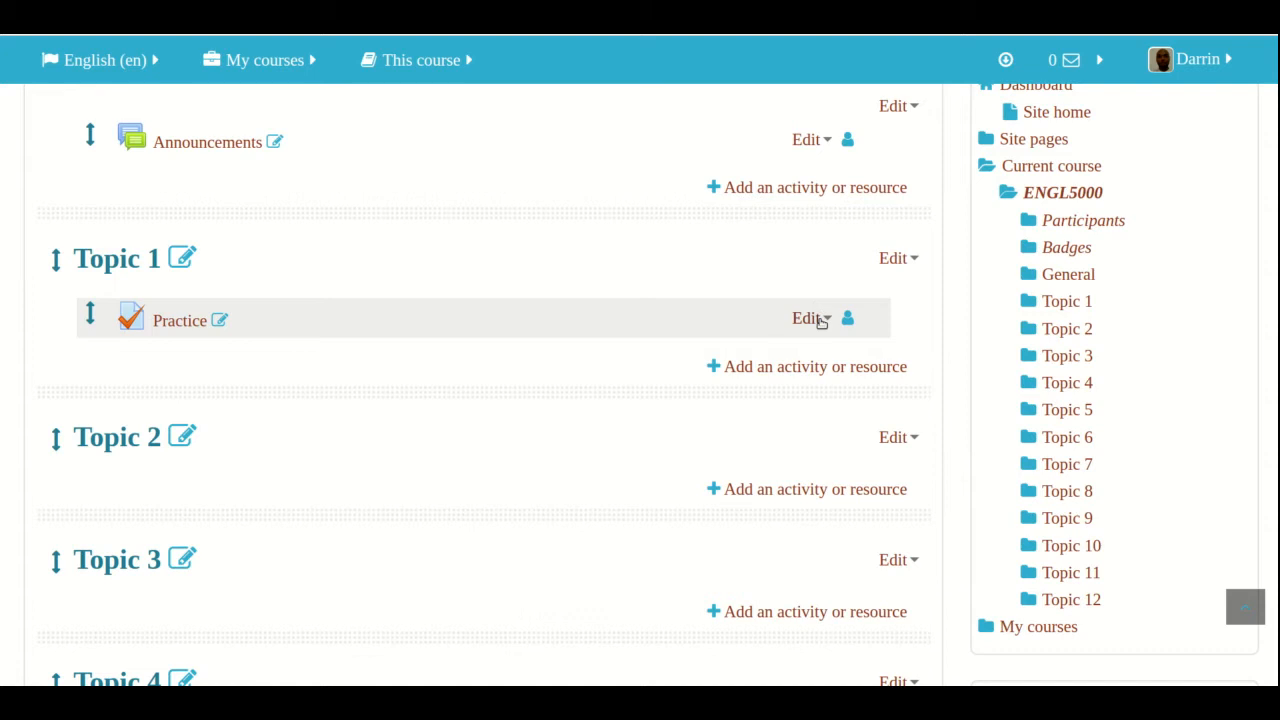
{"action": "left_click", "coordinate": [818, 320]}
{"action": "left_click", "coordinate": [811, 356]}
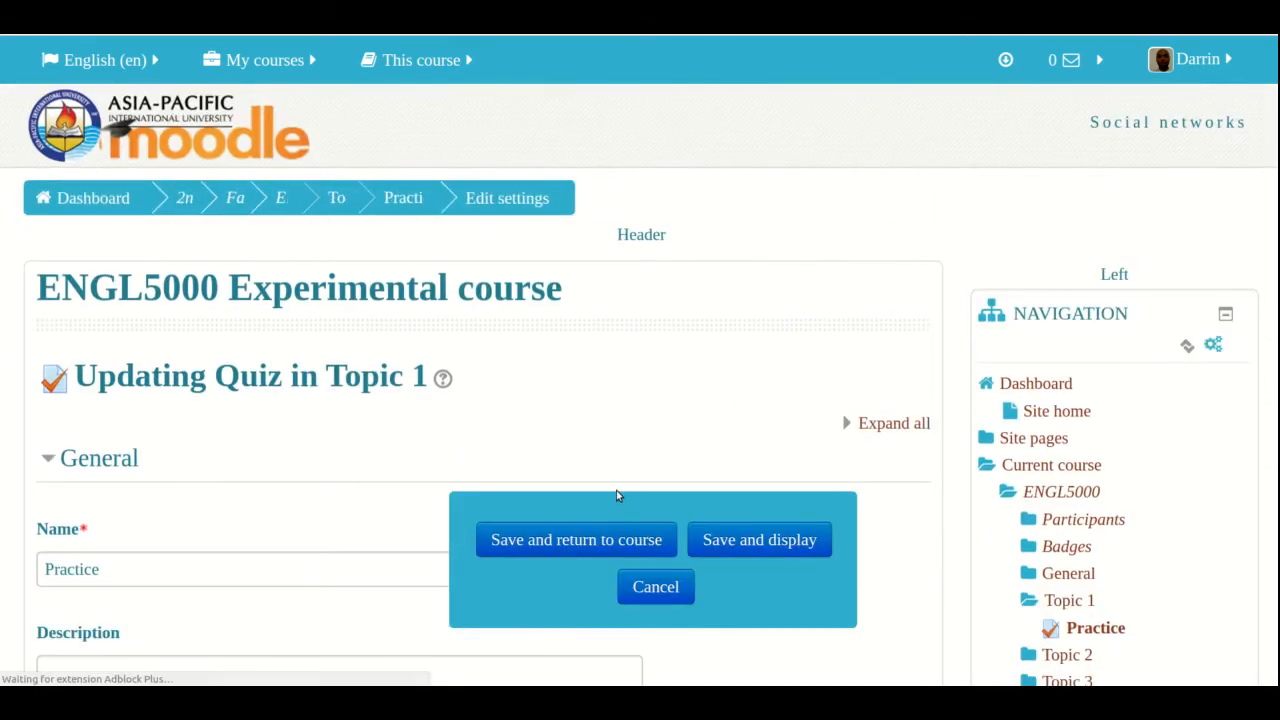
Look through the Practice quiz's setting sections from General down to Competencies
{"action": "scroll", "coordinate": [513, 368], "scroll_direction": "down", "scroll_amount": 3}
{"action": "scroll", "coordinate": [490, 366], "scroll_direction": "down", "scroll_amount": 1}
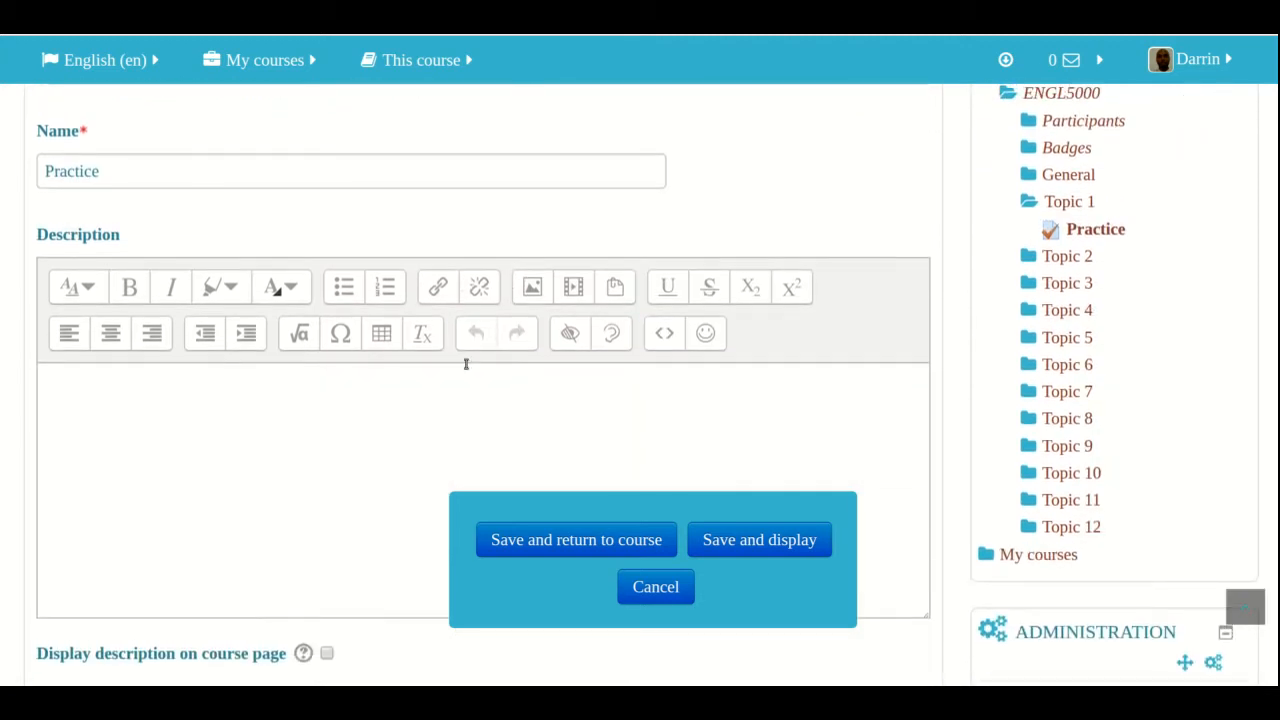
{"action": "scroll", "coordinate": [140, 190], "scroll_direction": "down", "scroll_amount": 2}
{"action": "left_click", "coordinate": [142, 231]}
{"action": "scroll", "coordinate": [142, 231], "scroll_direction": "down", "scroll_amount": 3}
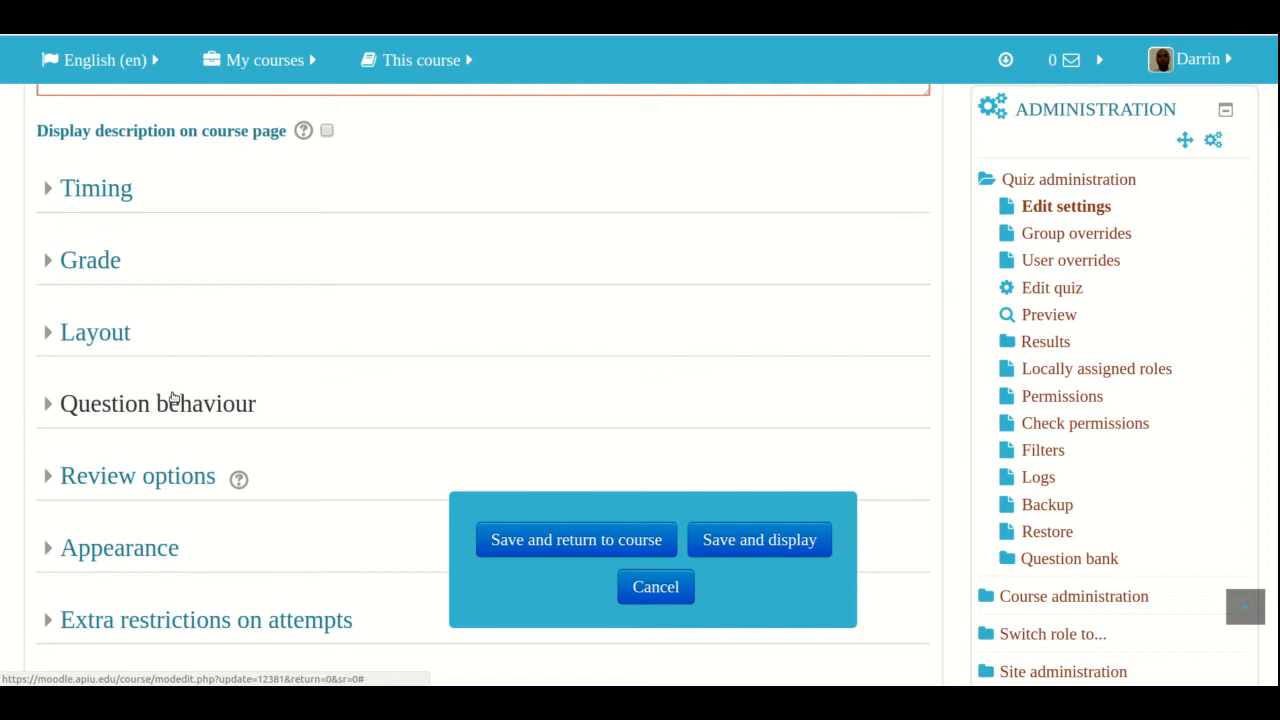
{"action": "scroll", "coordinate": [172, 398], "scroll_direction": "down", "scroll_amount": 3}
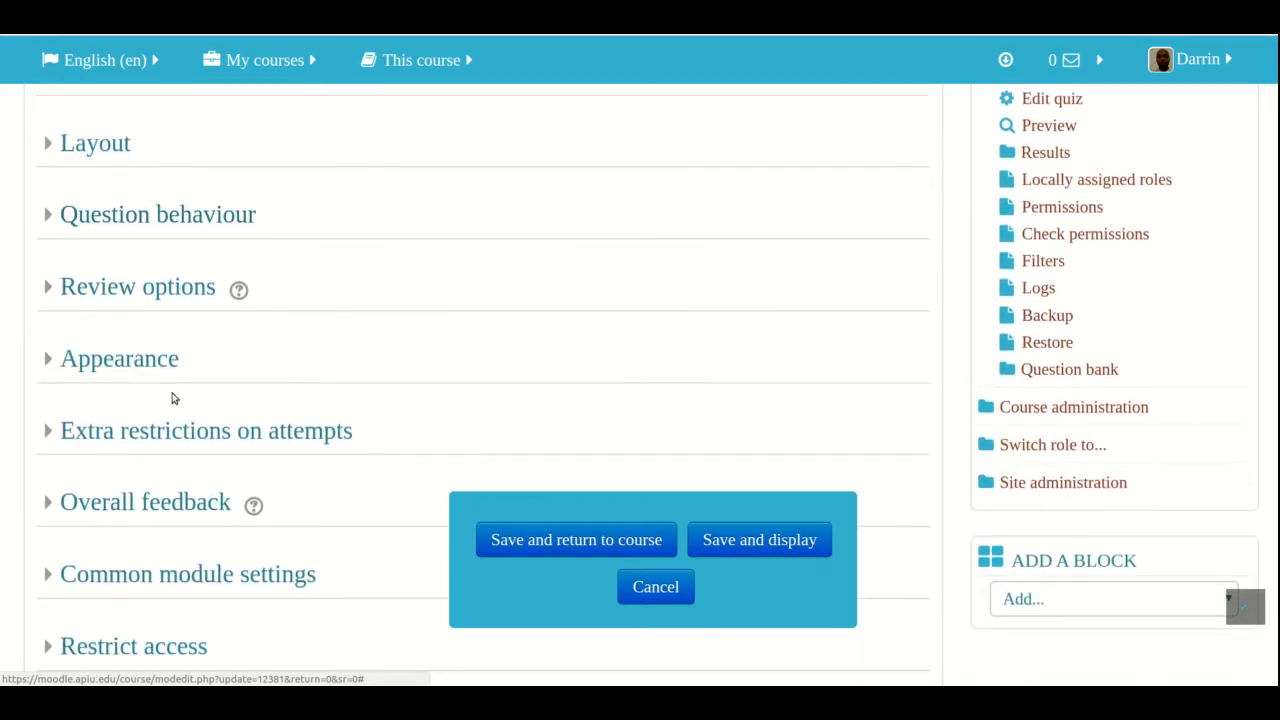
{"action": "scroll", "coordinate": [172, 398], "scroll_direction": "down", "scroll_amount": 1}
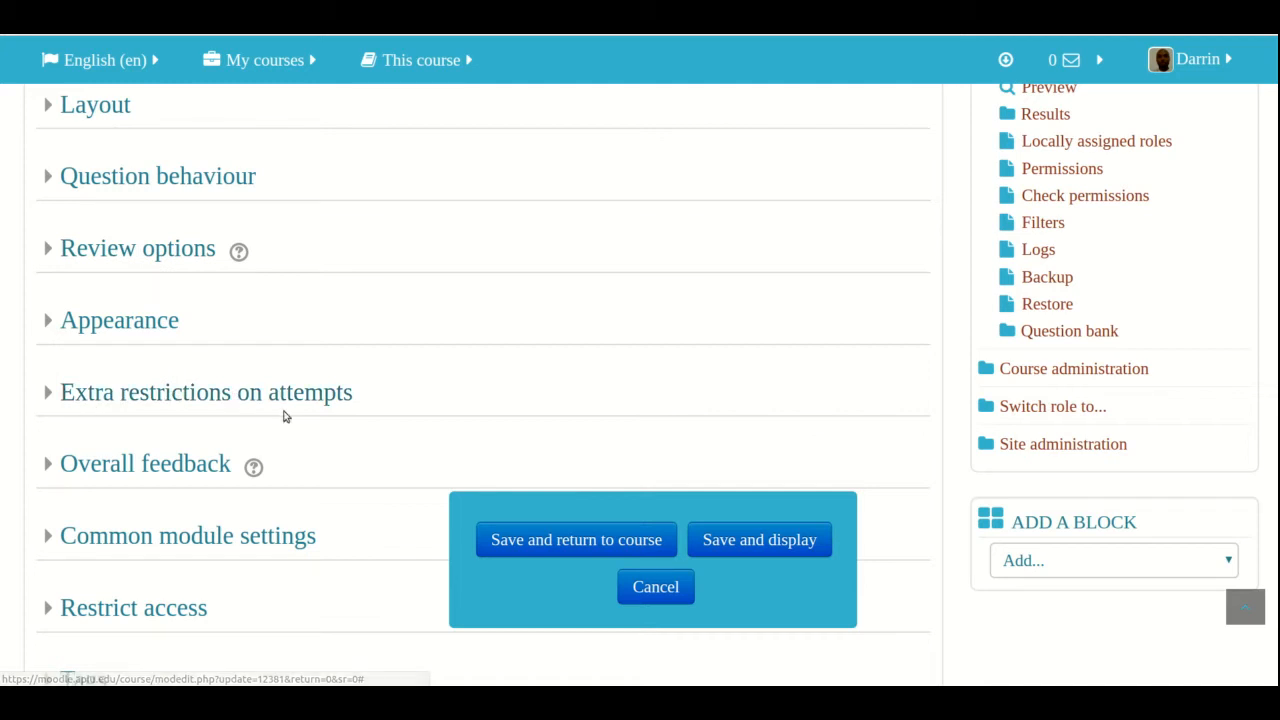
{"action": "scroll", "coordinate": [157, 466], "scroll_direction": "down", "scroll_amount": 1}
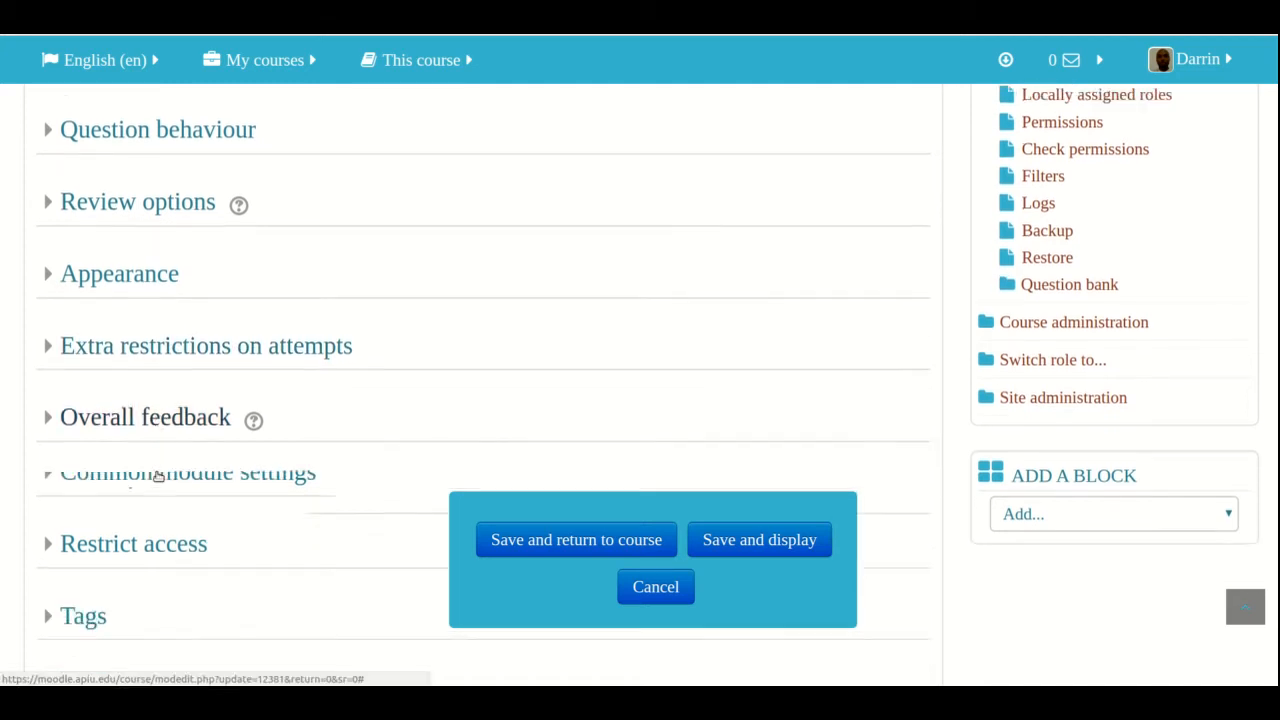
{"action": "scroll", "coordinate": [157, 476], "scroll_direction": "down", "scroll_amount": 3}
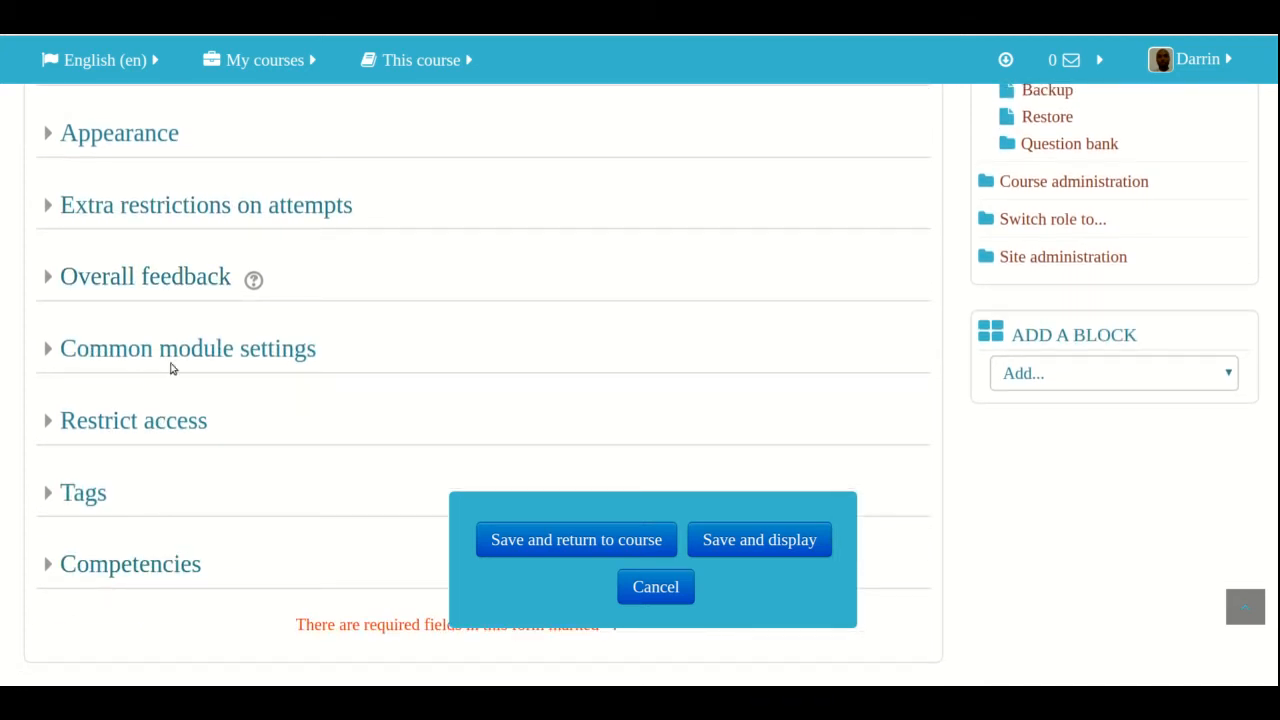
{"action": "left_click", "coordinate": [115, 421]}
{"action": "left_click", "coordinate": [115, 421]}
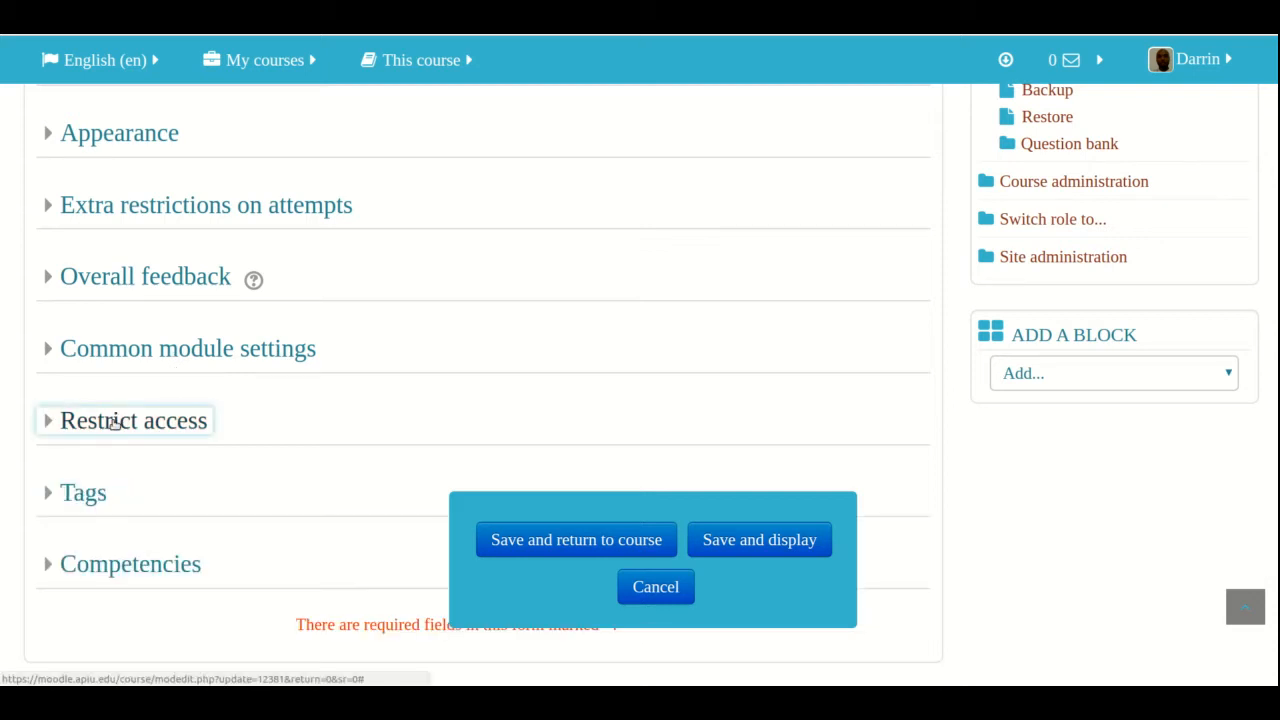
Expand the Review options section and examine what students can see during, immediately after and later after an attempt
{"action": "scroll", "coordinate": [114, 404], "scroll_direction": "up", "scroll_amount": 2}
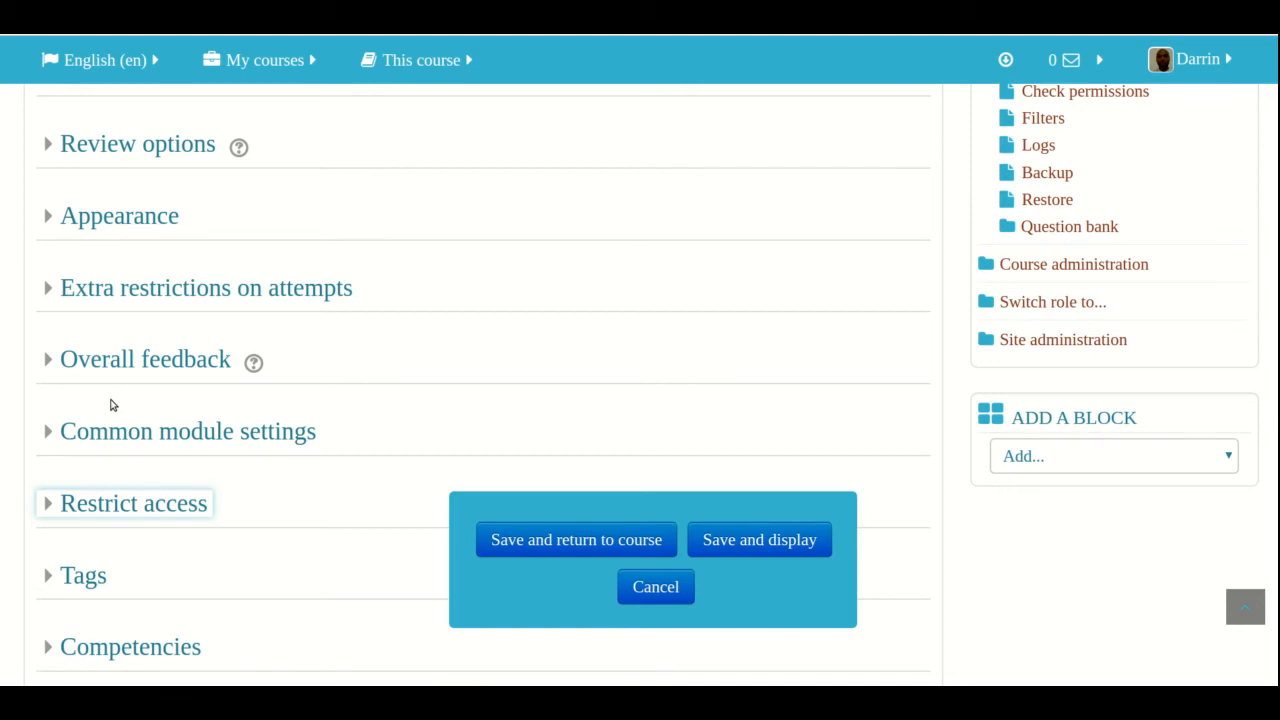
{"action": "scroll", "coordinate": [113, 390], "scroll_direction": "up", "scroll_amount": 5}
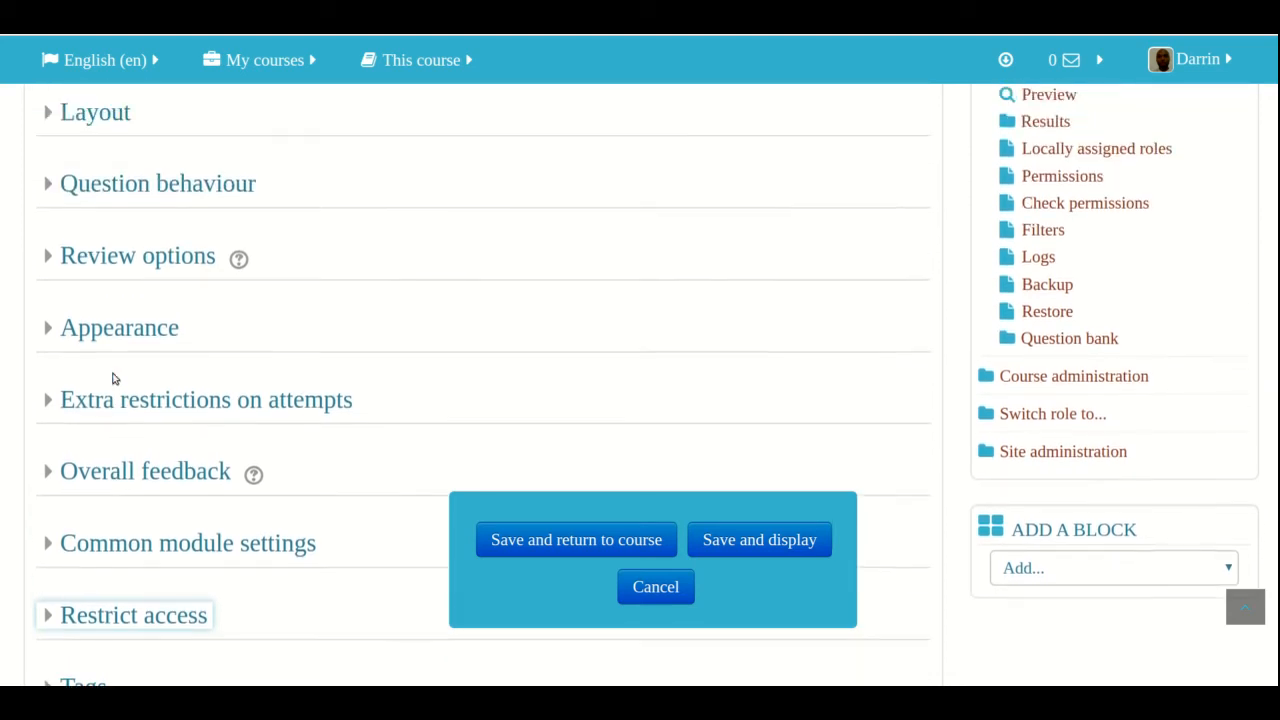
{"action": "left_click", "coordinate": [112, 386]}
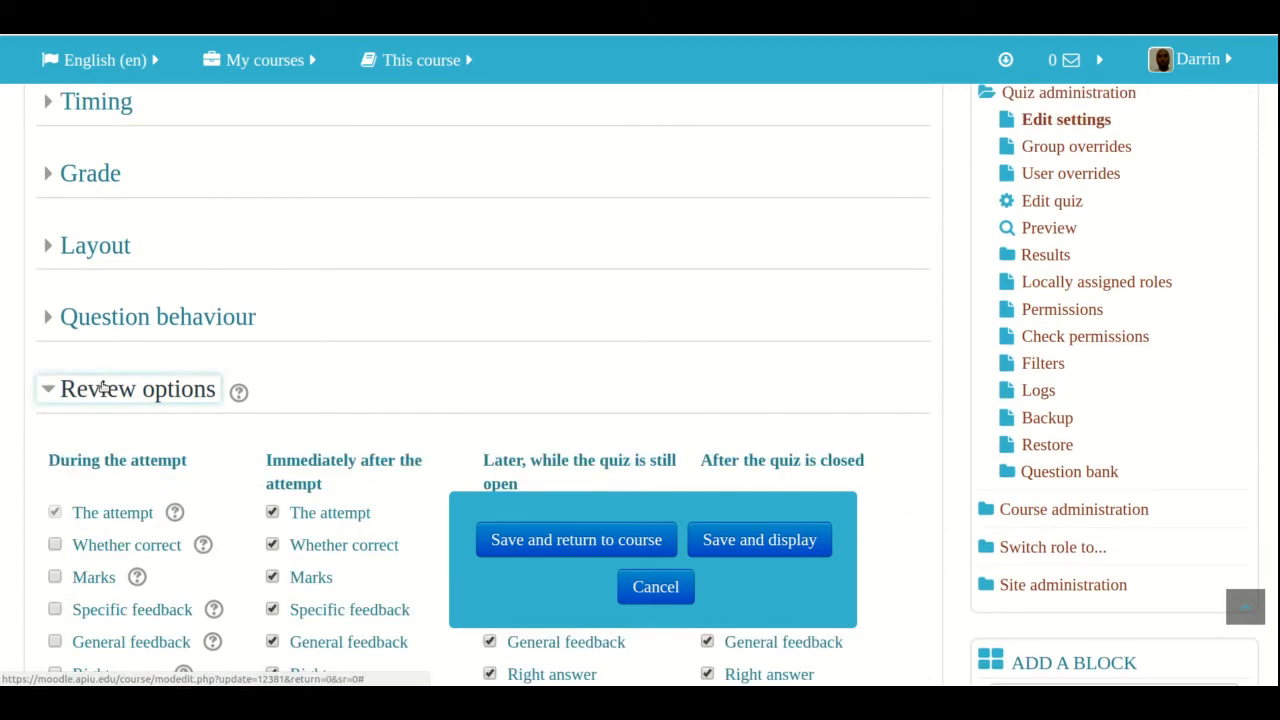
{"action": "scroll", "coordinate": [81, 443], "scroll_direction": "down", "scroll_amount": 6}
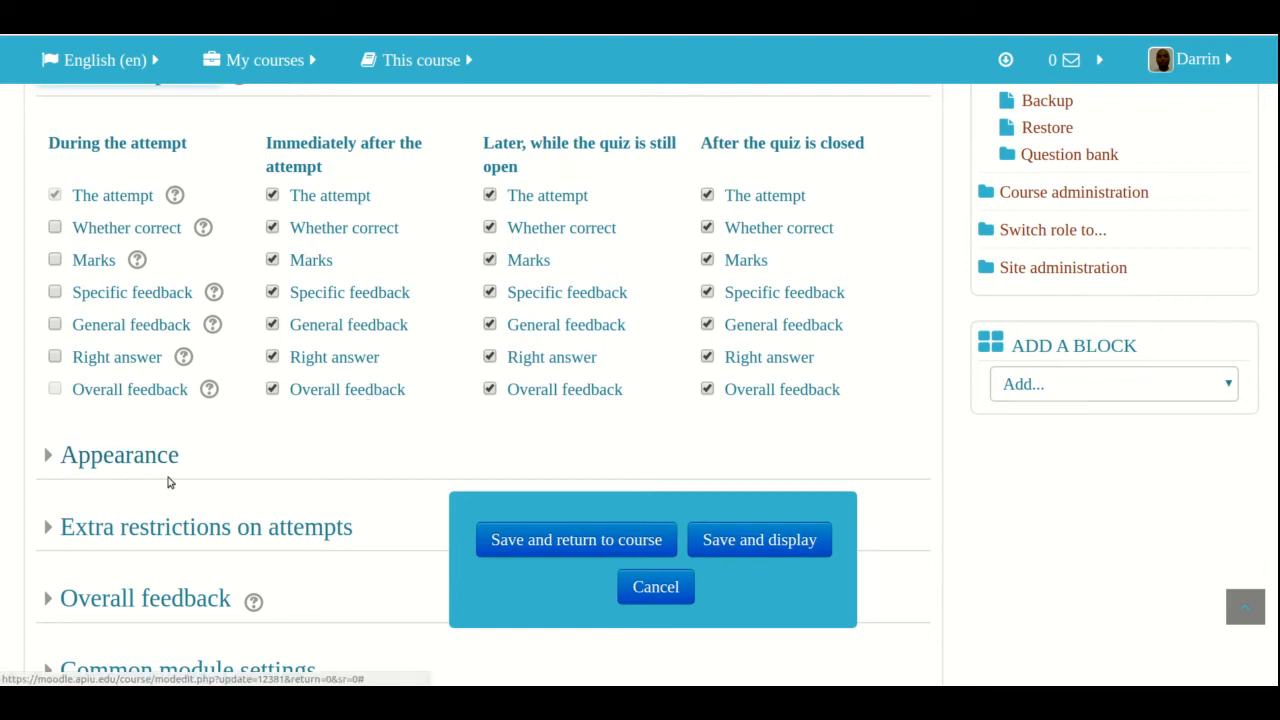
Expand the Appearance section and check the choices for showing the user's picture, leaving the setting as it is
{"action": "scroll", "coordinate": [168, 483], "scroll_direction": "down", "scroll_amount": 3}
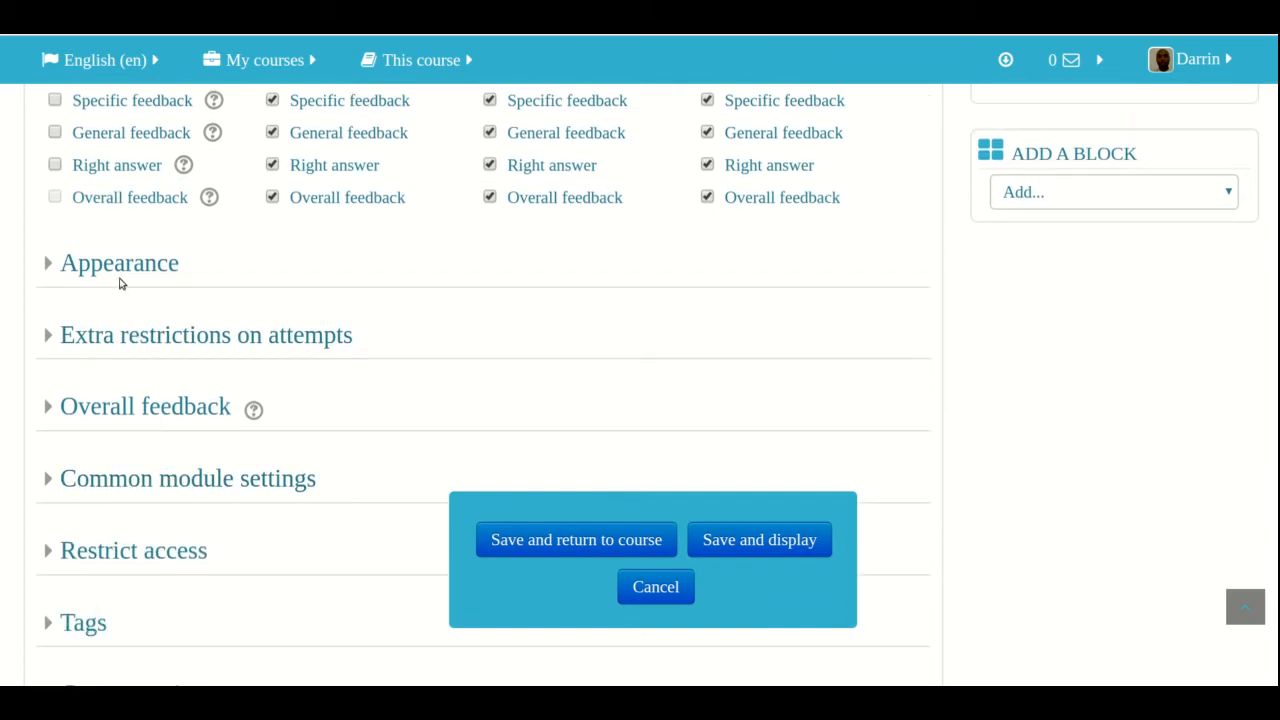
{"action": "left_click", "coordinate": [121, 275]}
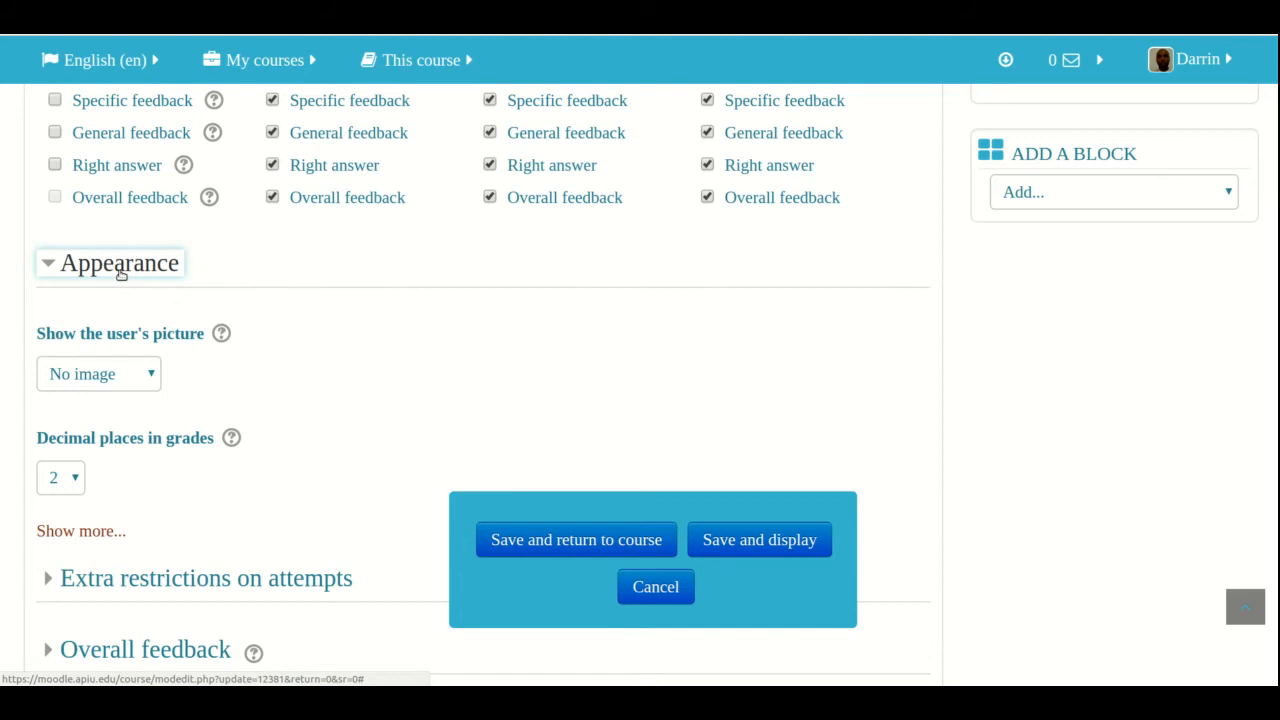
{"action": "left_click", "coordinate": [146, 379]}
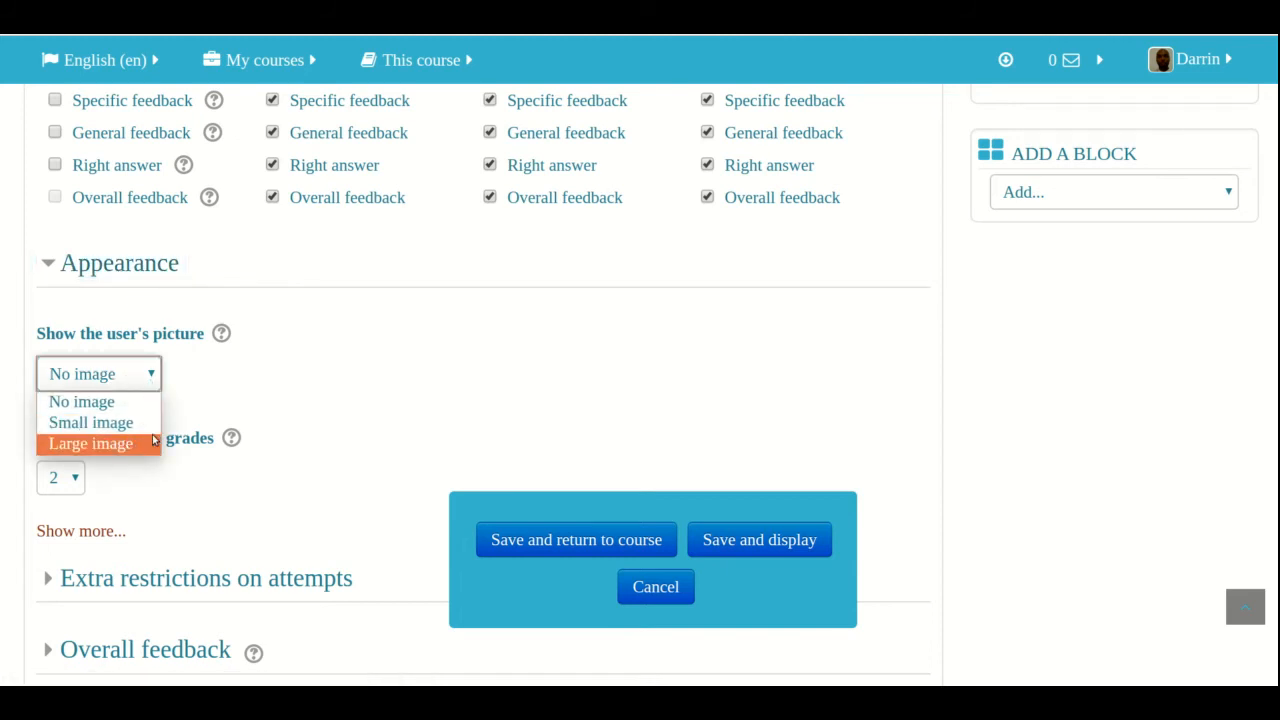
{"action": "left_click", "coordinate": [270, 373]}
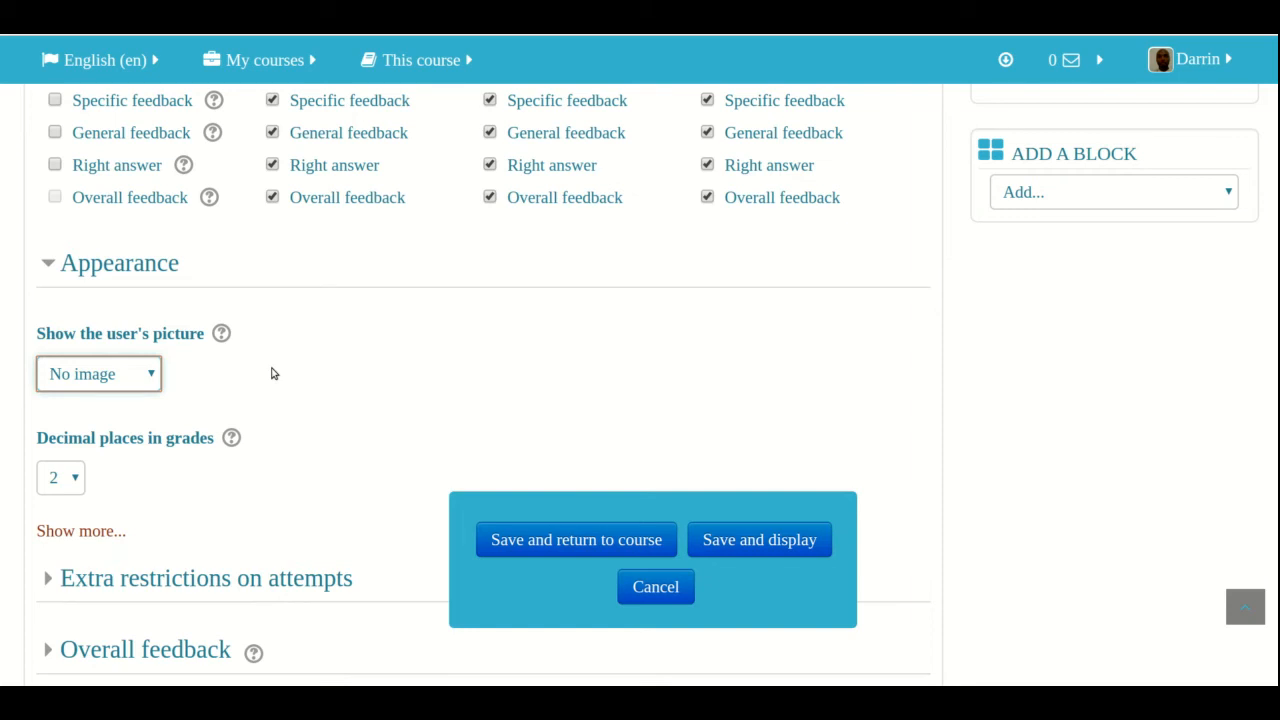
Reveal the additional Appearance settings and read the help for showing blocks during quiz attempts
{"action": "left_click", "coordinate": [81, 531]}
{"action": "scroll", "coordinate": [82, 532], "scroll_direction": "down", "scroll_amount": 1}
{"action": "scroll", "coordinate": [82, 532], "scroll_direction": "down", "scroll_amount": 5}
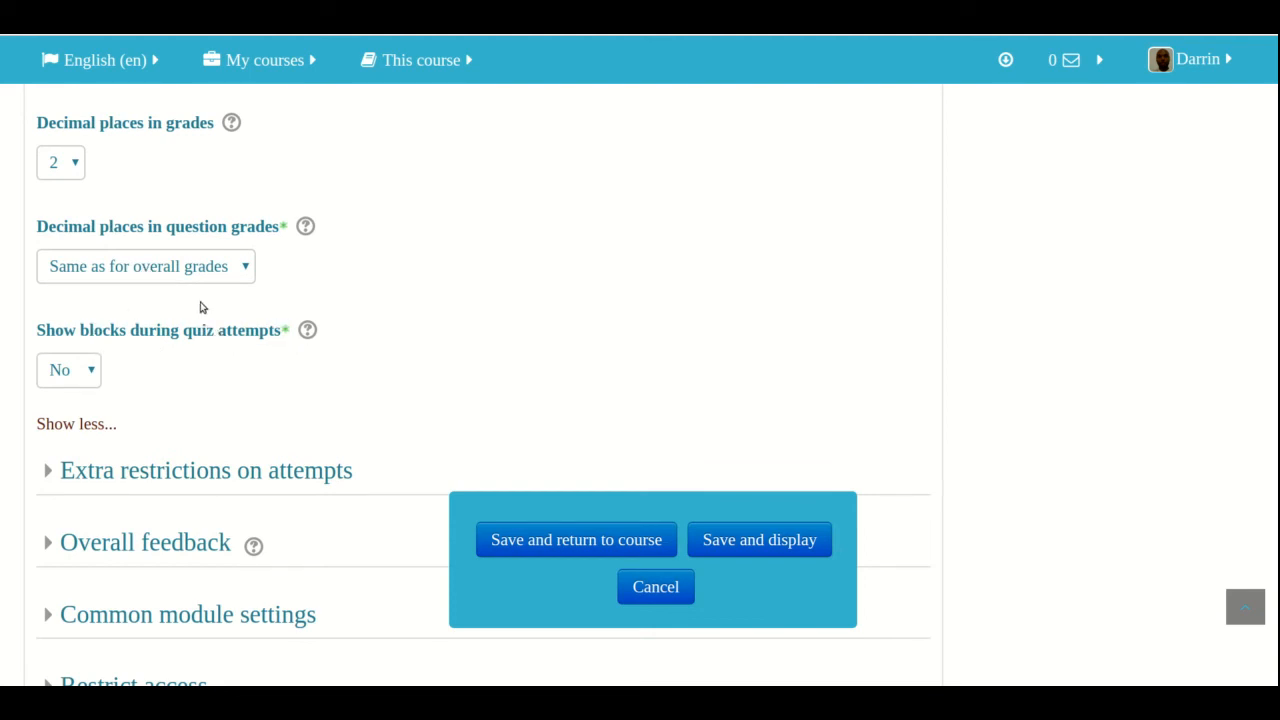
{"action": "left_click", "coordinate": [306, 334]}
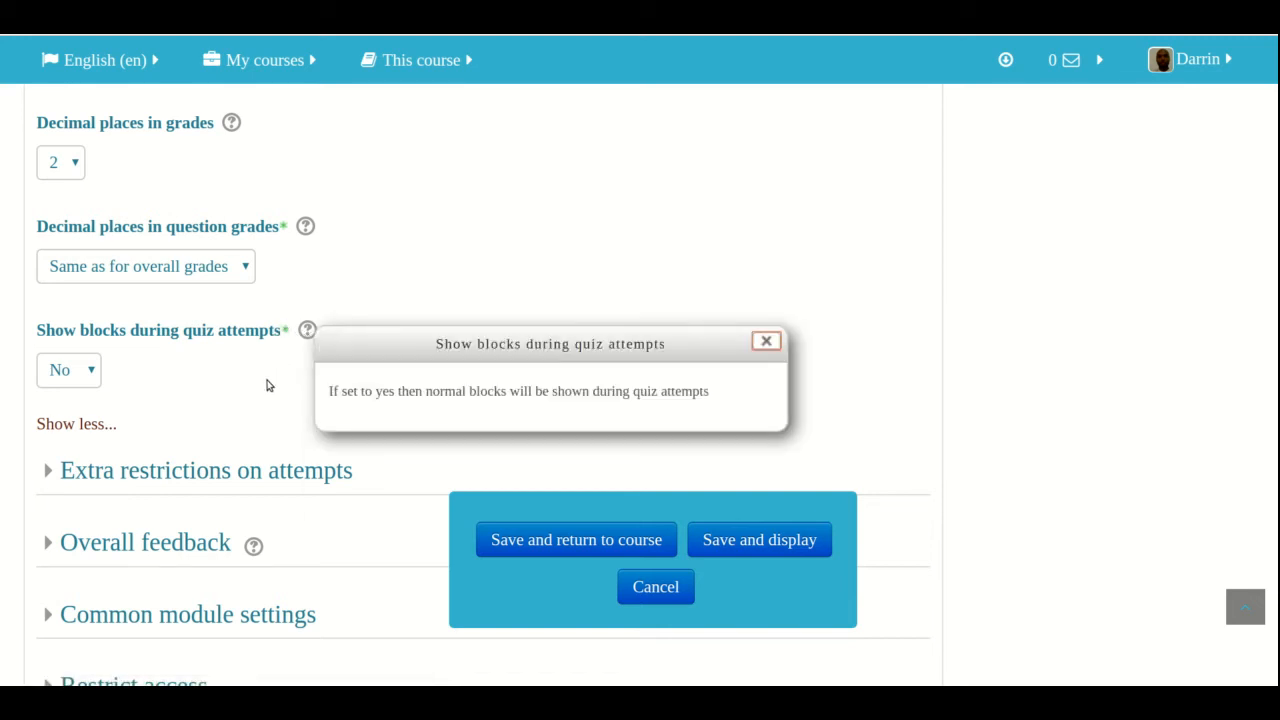
{"action": "left_click", "coordinate": [257, 401]}
Expand Extra restrictions on attempts with its additional settings and check the browser security choices without changing them
{"action": "scroll", "coordinate": [257, 401], "scroll_direction": "down", "scroll_amount": 2}
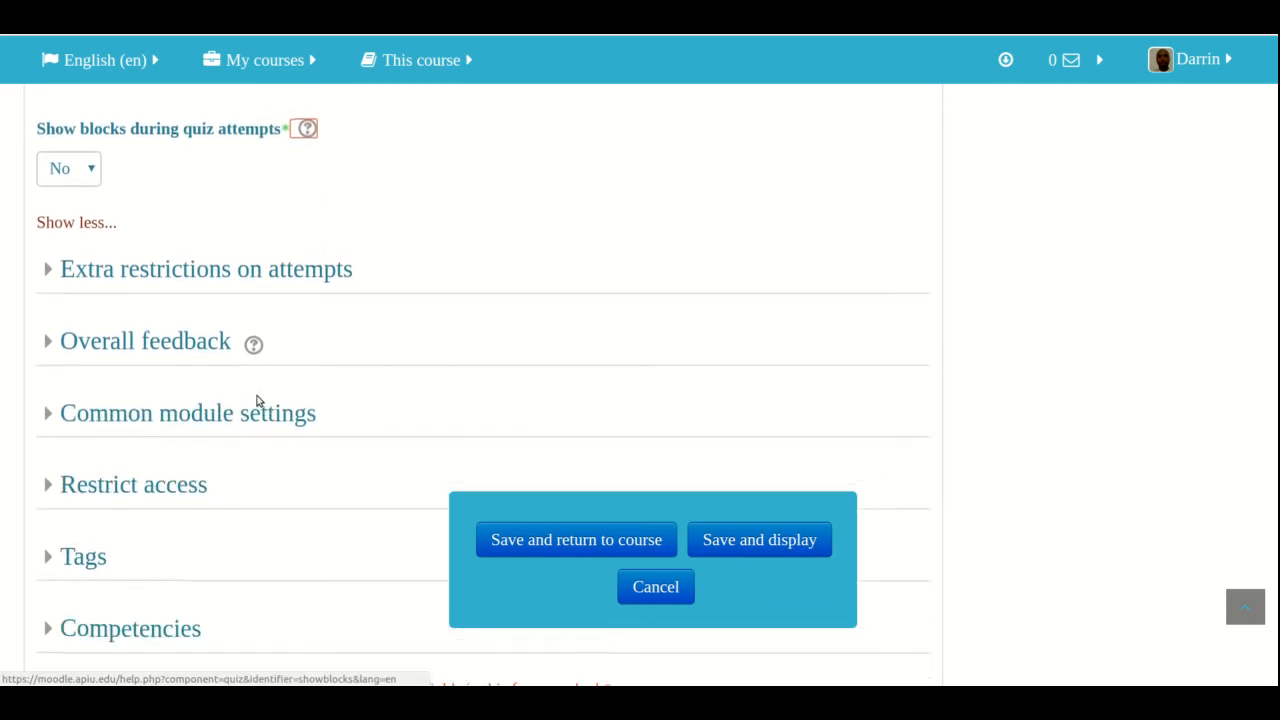
{"action": "left_click", "coordinate": [176, 269]}
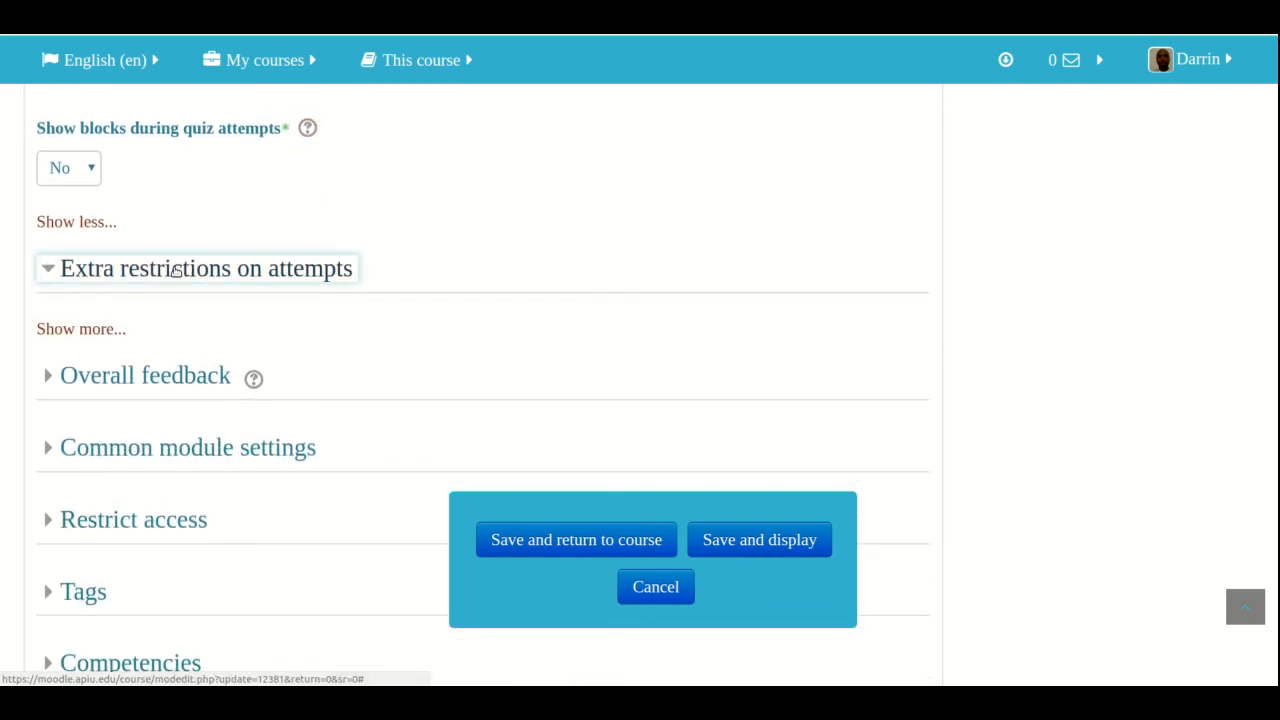
{"action": "scroll", "coordinate": [100, 333], "scroll_direction": "down", "scroll_amount": 2}
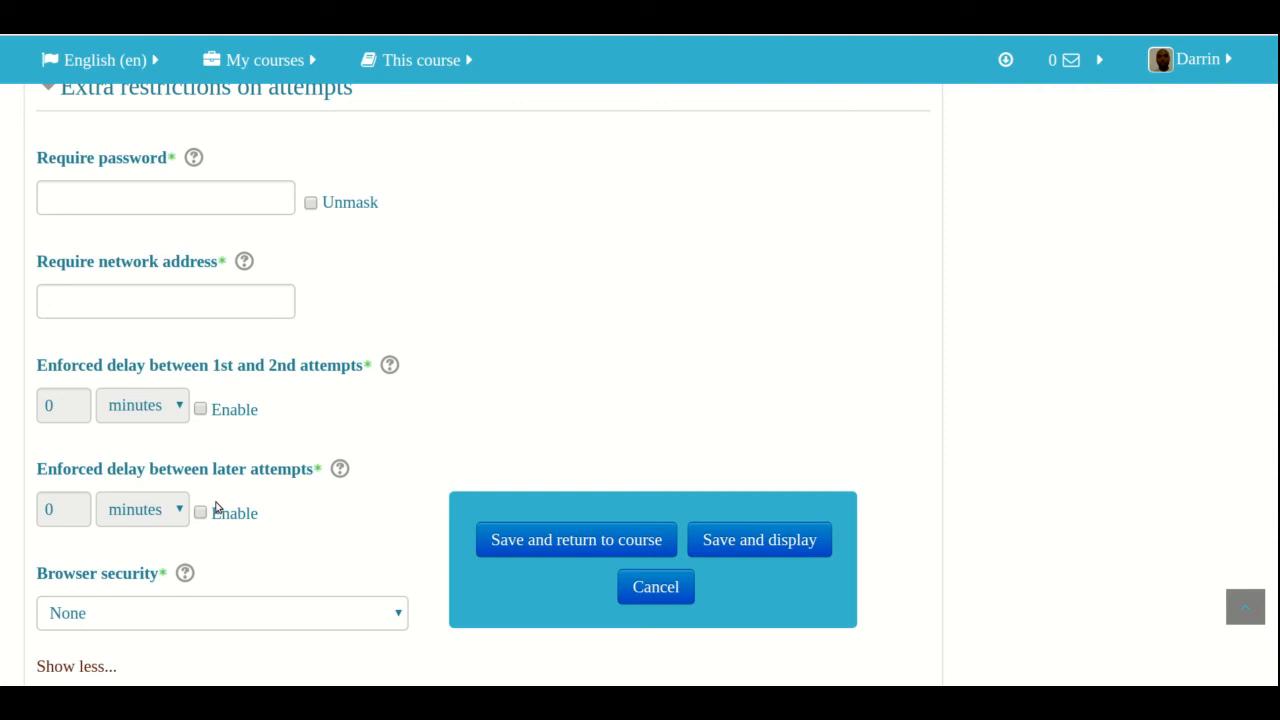
{"action": "scroll", "coordinate": [214, 500], "scroll_direction": "down", "scroll_amount": 3}
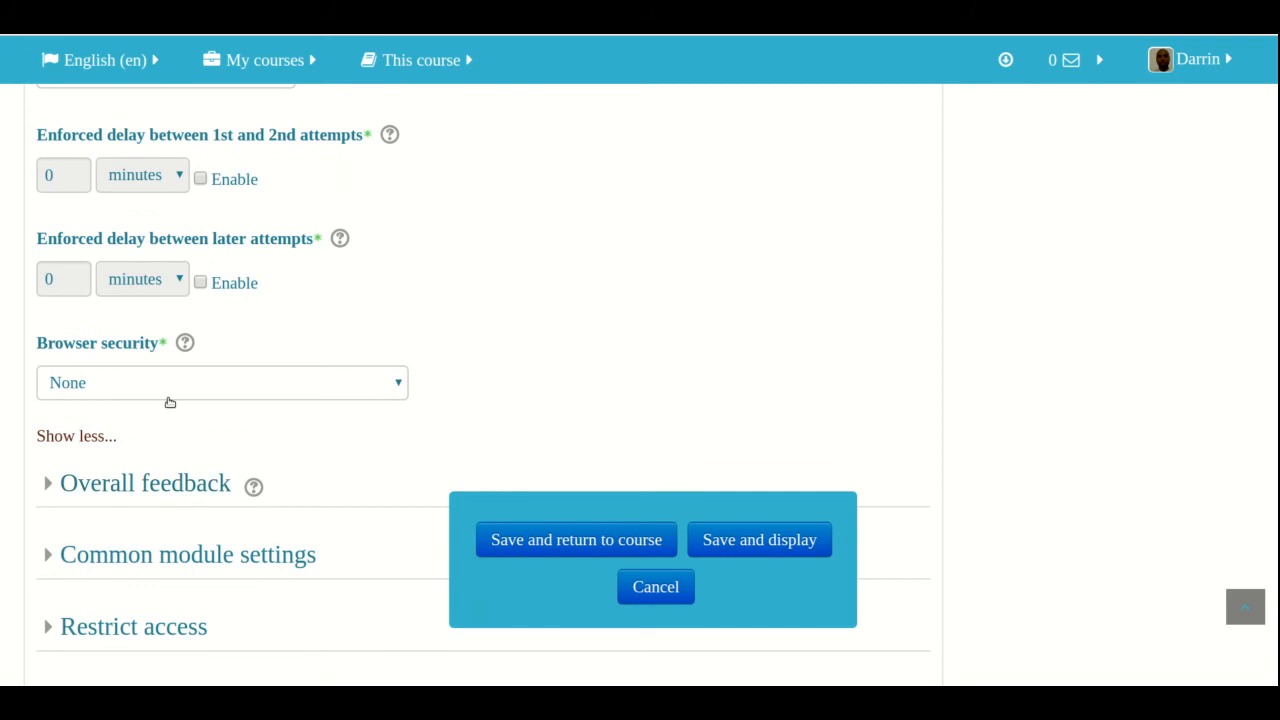
{"action": "left_click", "coordinate": [170, 392]}
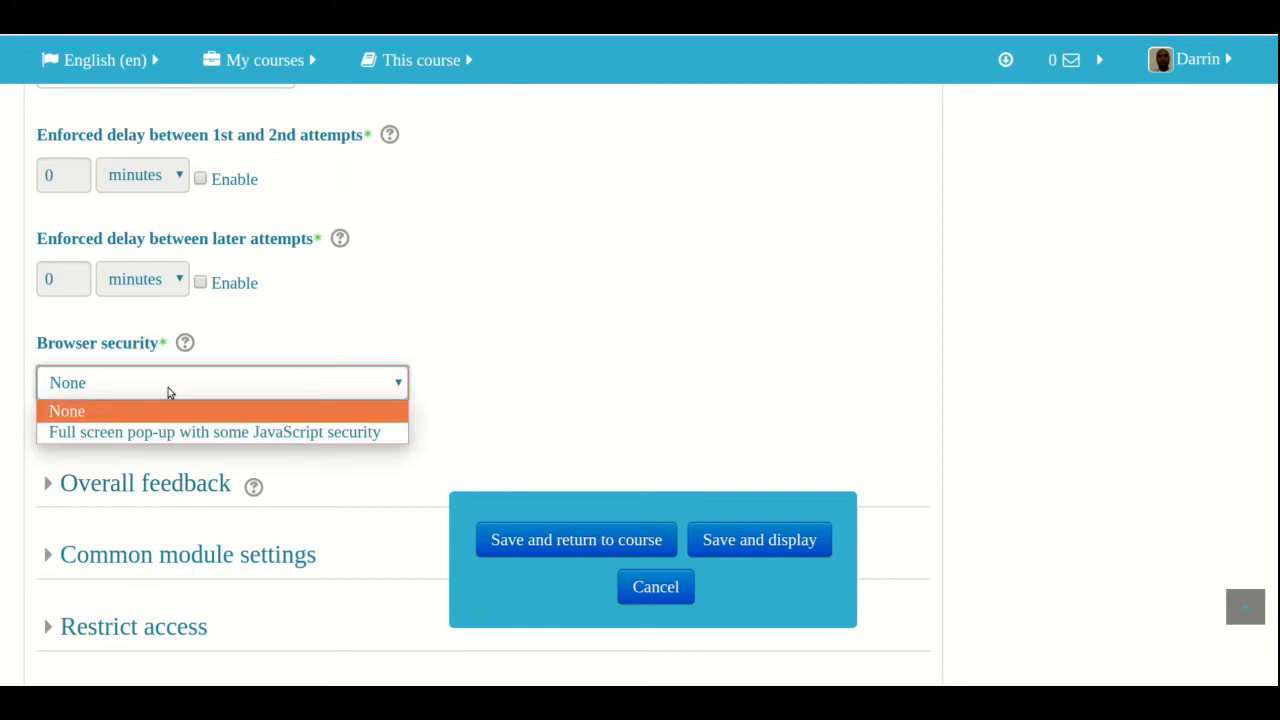
{"action": "left_click", "coordinate": [348, 340]}
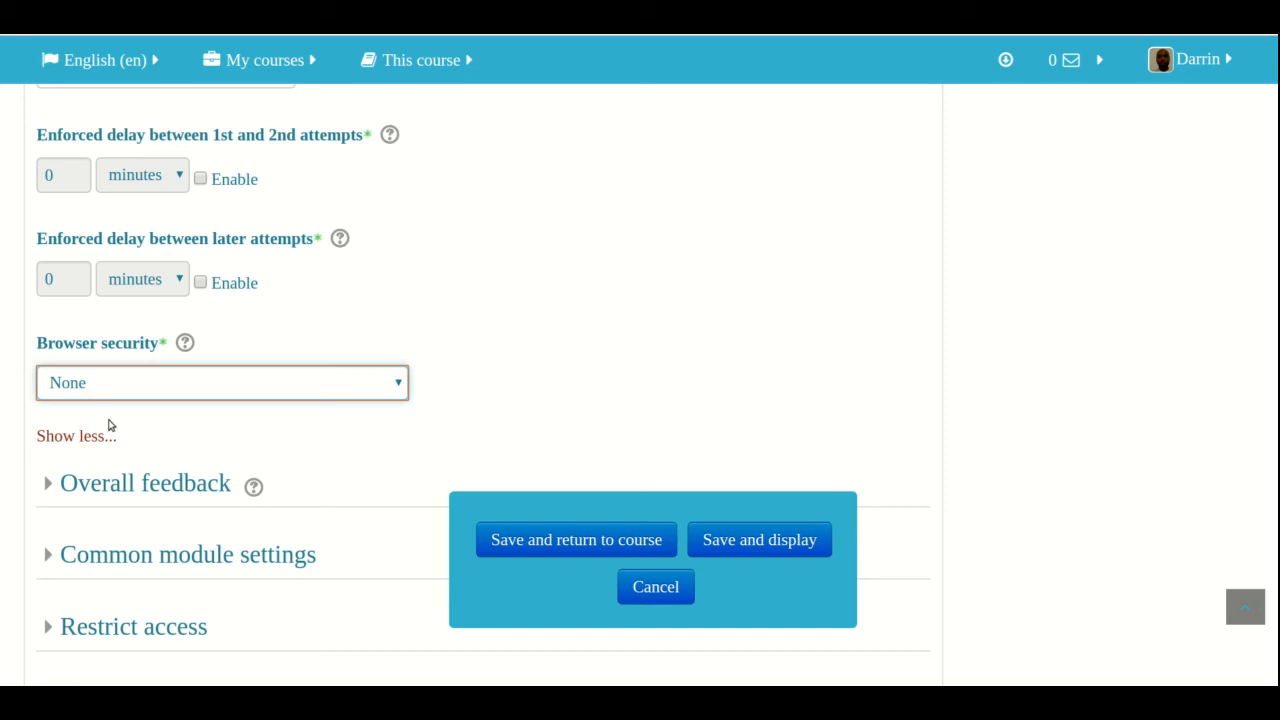
Expand the Overall feedback section and examine the grade boundaries and the feedback text field
{"action": "scroll", "coordinate": [133, 479], "scroll_direction": "down", "scroll_amount": 3}
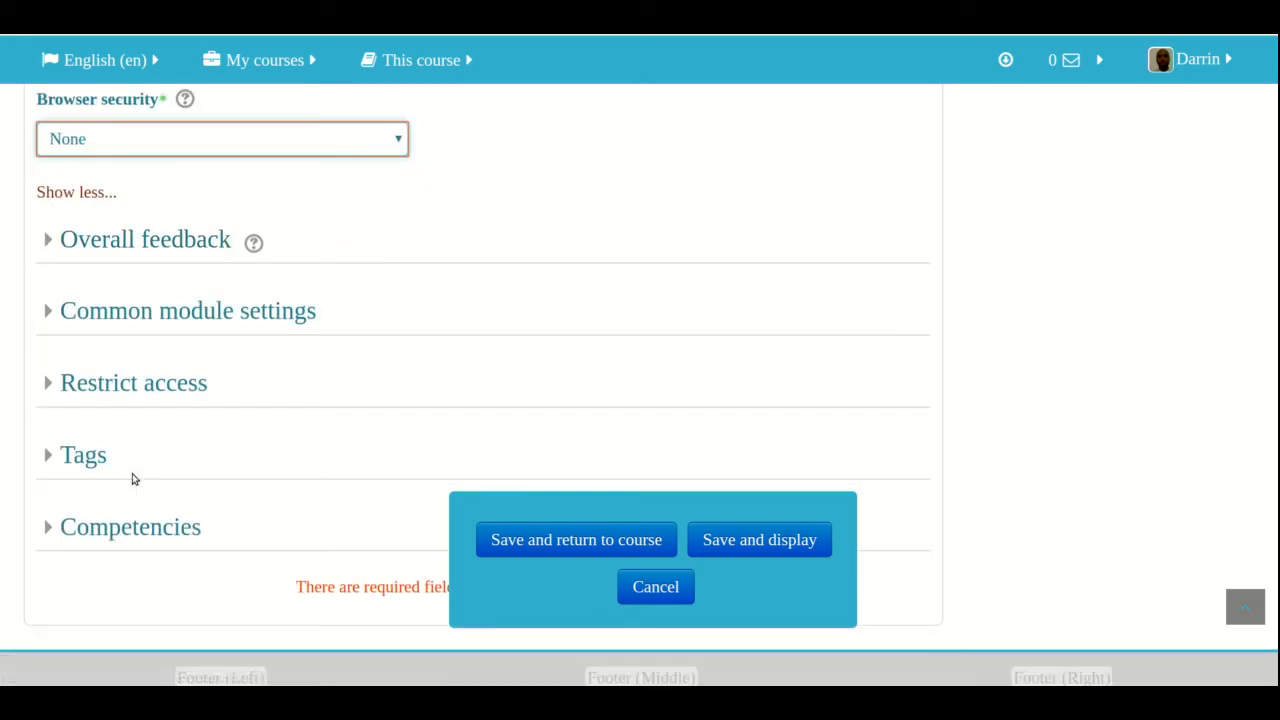
{"action": "left_click", "coordinate": [133, 242]}
{"action": "scroll", "coordinate": [277, 292], "scroll_direction": "down", "scroll_amount": 3}
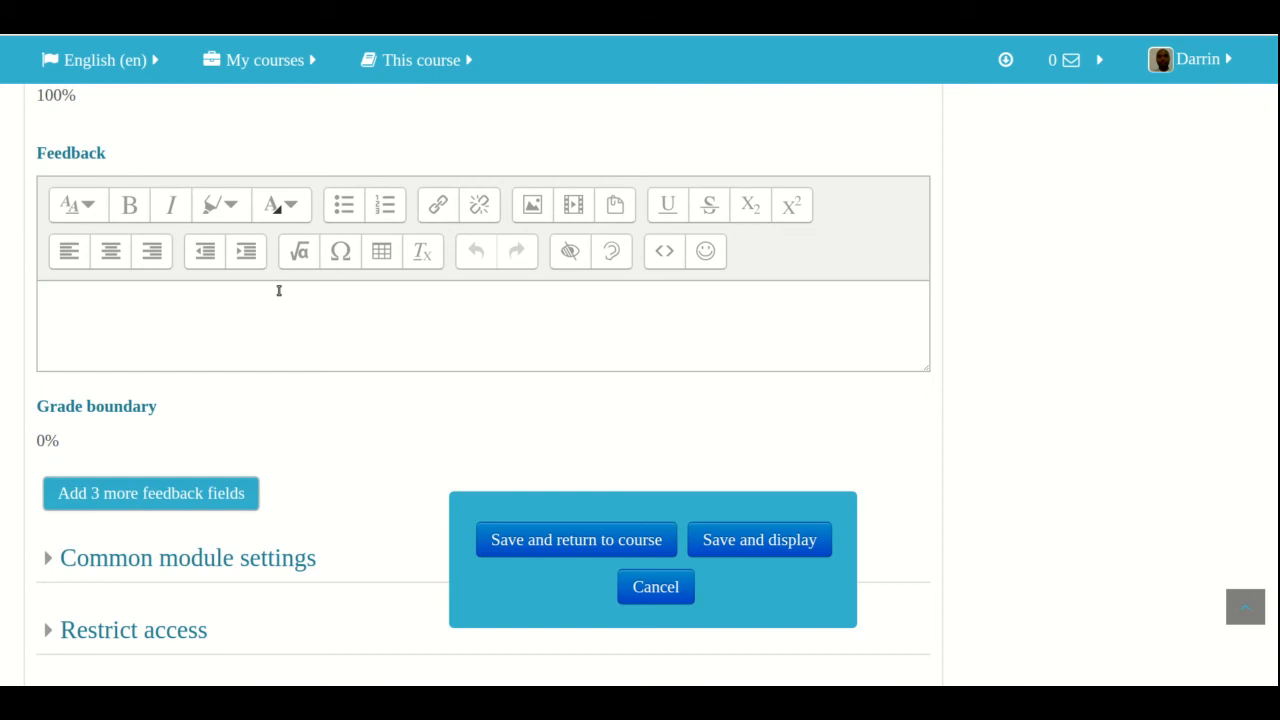
{"action": "left_click", "coordinate": [156, 327]}
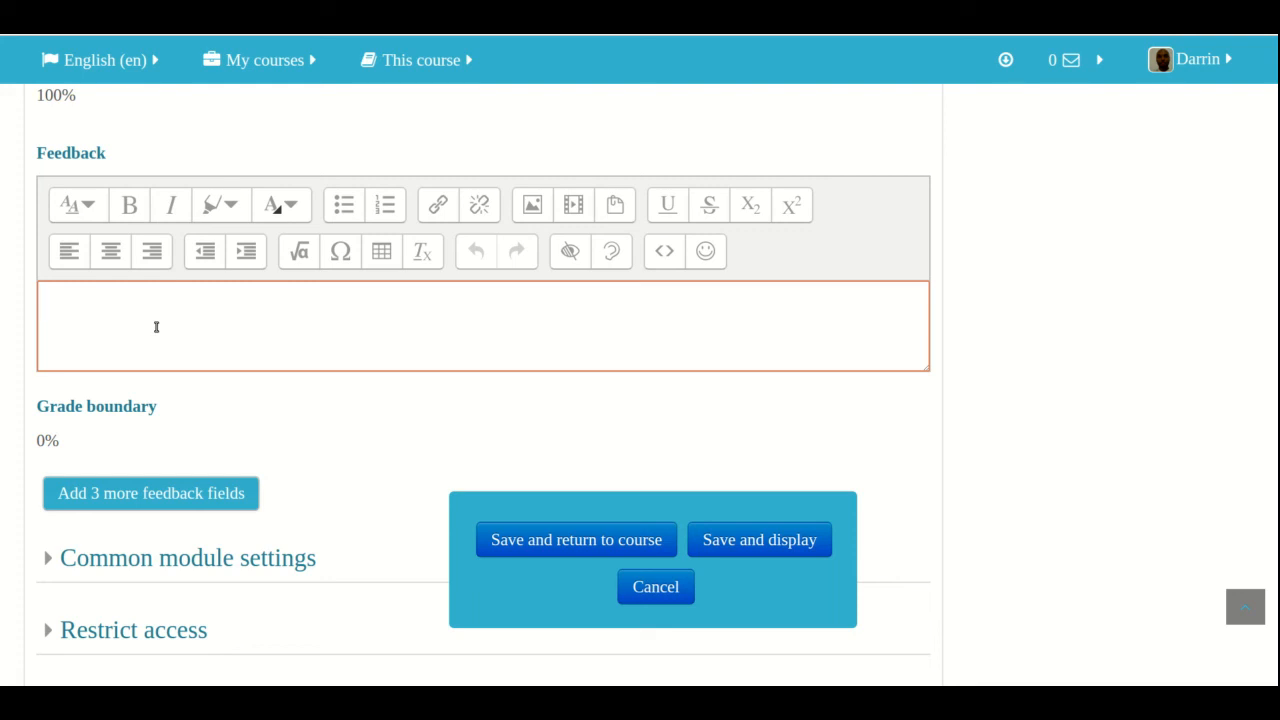
{"action": "scroll", "coordinate": [600, 536], "scroll_direction": "up", "scroll_amount": 7}
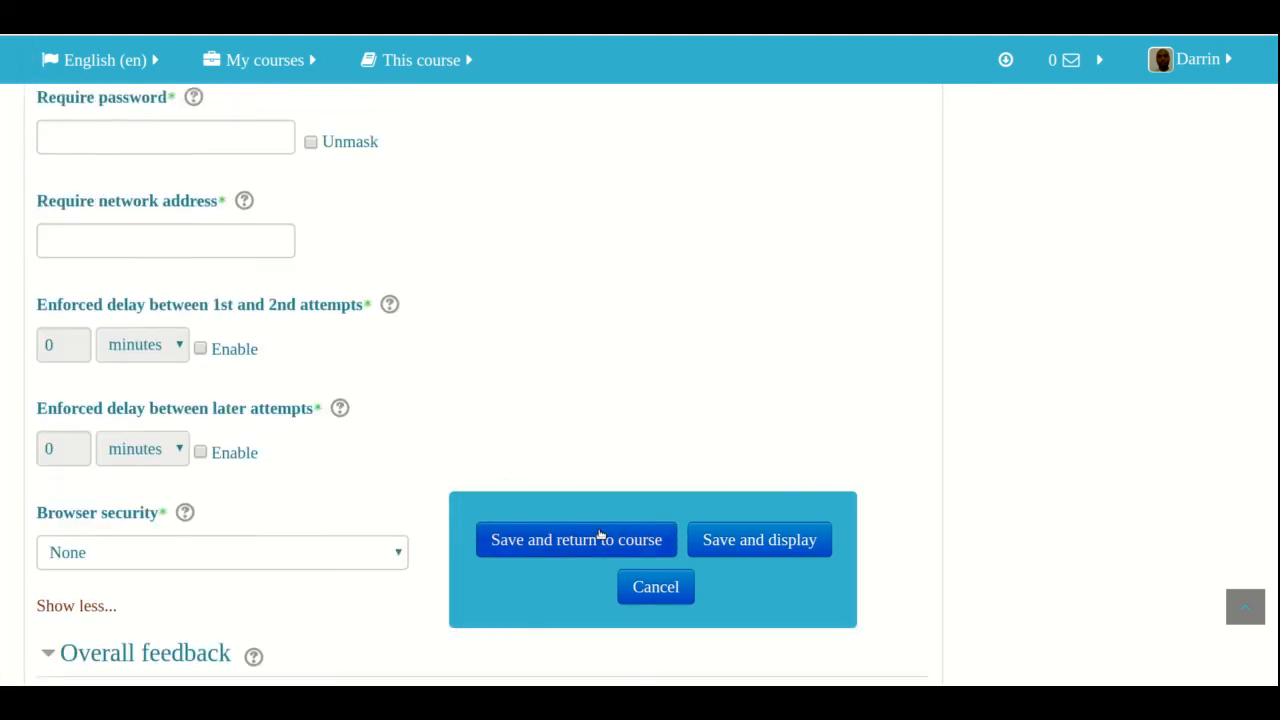
{"action": "scroll", "coordinate": [600, 536], "scroll_direction": "up", "scroll_amount": 2}
{"action": "scroll", "coordinate": [600, 536], "scroll_direction": "up", "scroll_amount": 9}
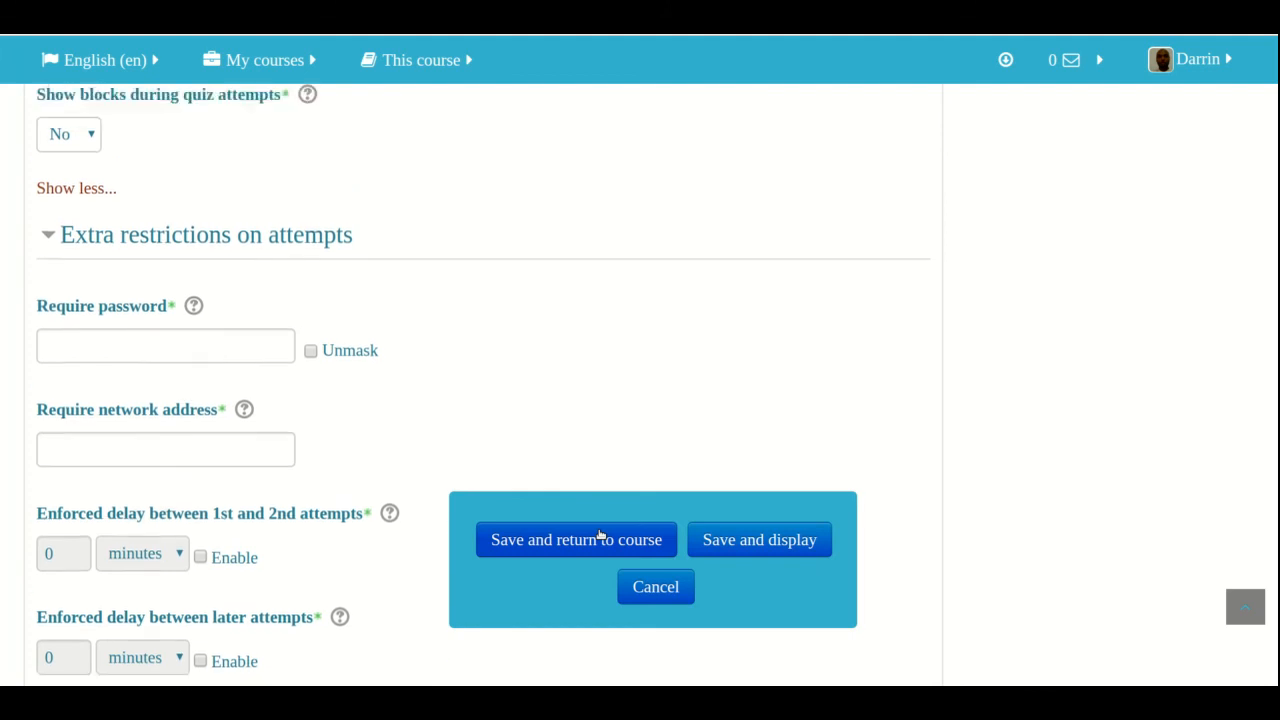
{"action": "scroll", "coordinate": [600, 536], "scroll_direction": "down", "scroll_amount": 4}
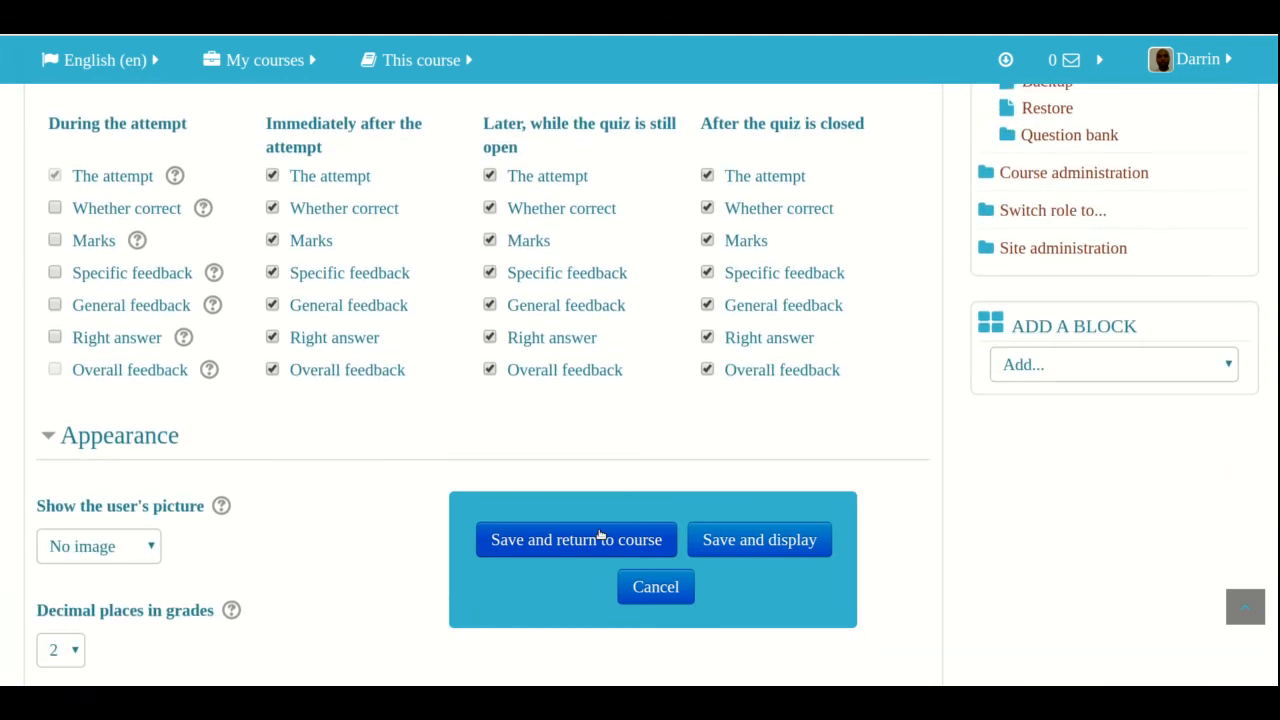
{"action": "scroll", "coordinate": [600, 536], "scroll_direction": "up", "scroll_amount": 2}
{"action": "scroll", "coordinate": [600, 536], "scroll_direction": "down", "scroll_amount": 8}
{"action": "scroll", "coordinate": [600, 536], "scroll_direction": "down", "scroll_amount": 5}
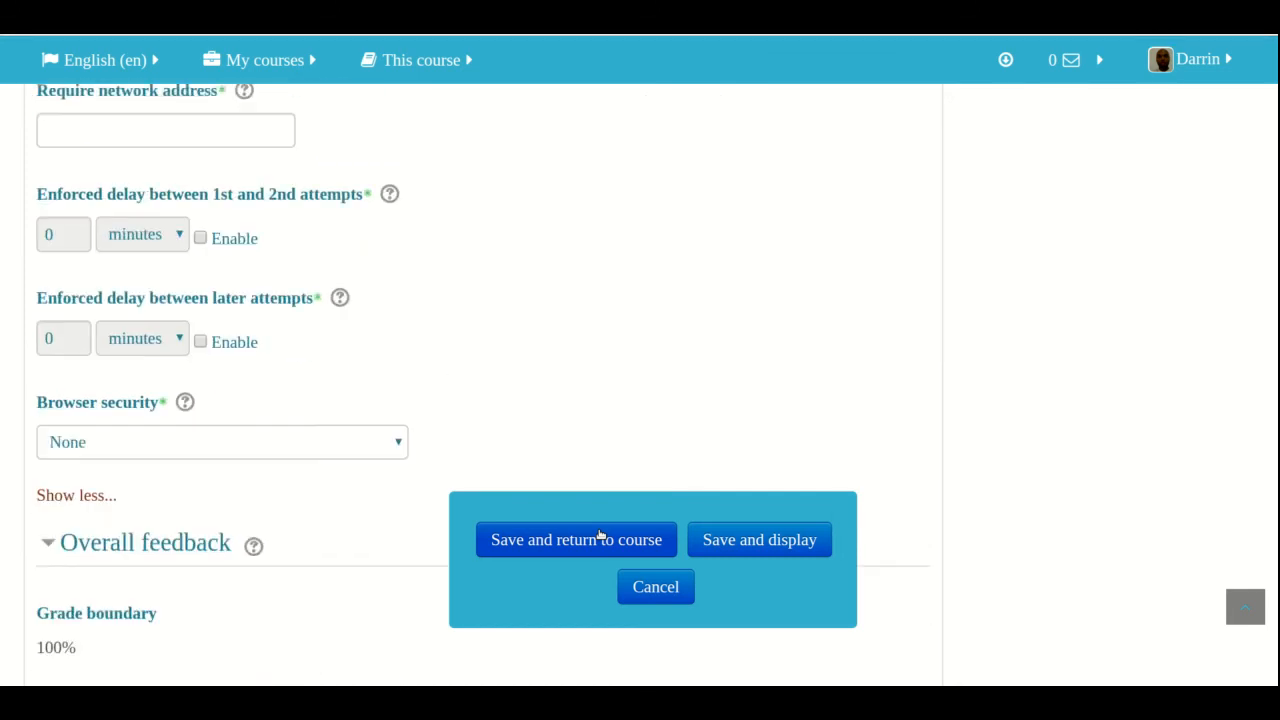
Re-examine the Review options for each attempt stage, including the overall feedback choices, and return to the Overall feedback section
{"action": "scroll", "coordinate": [600, 536], "scroll_direction": "up", "scroll_amount": 6}
{"action": "scroll", "coordinate": [600, 536], "scroll_direction": "up", "scroll_amount": 7}
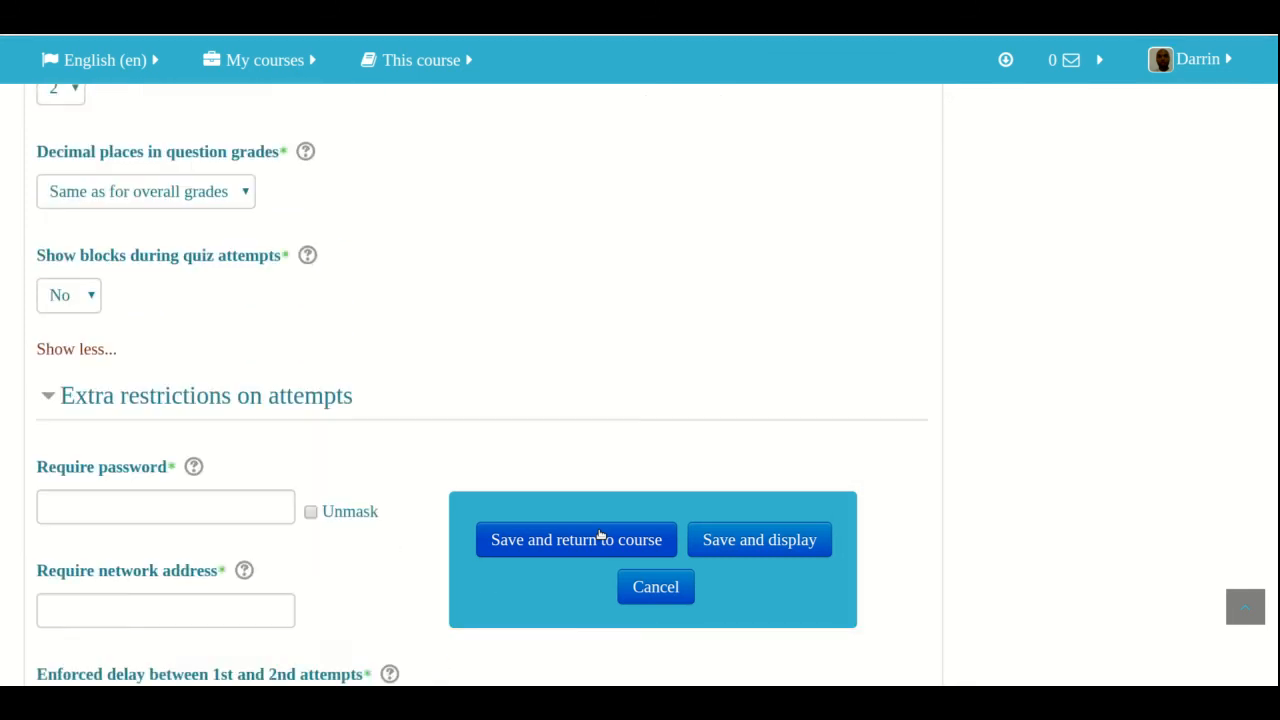
{"action": "scroll", "coordinate": [600, 377], "scroll_direction": "up", "scroll_amount": 1}
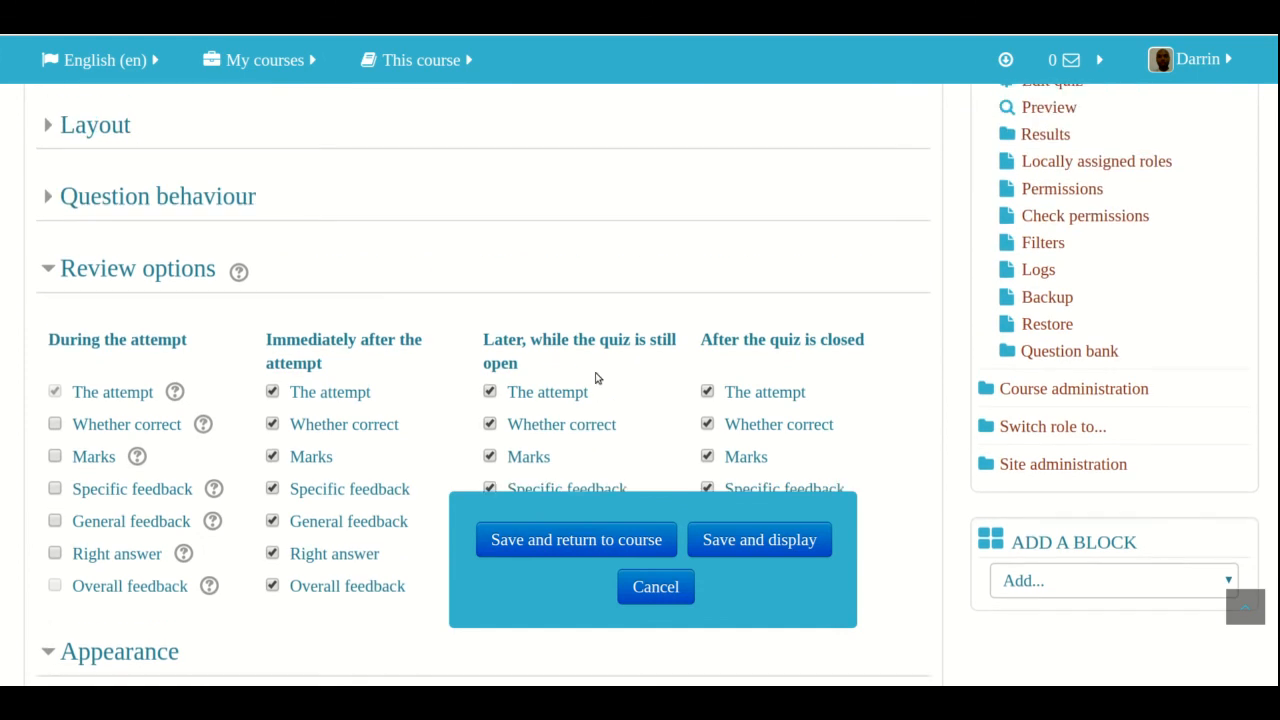
{"action": "scroll", "coordinate": [204, 377], "scroll_direction": "down", "scroll_amount": 2}
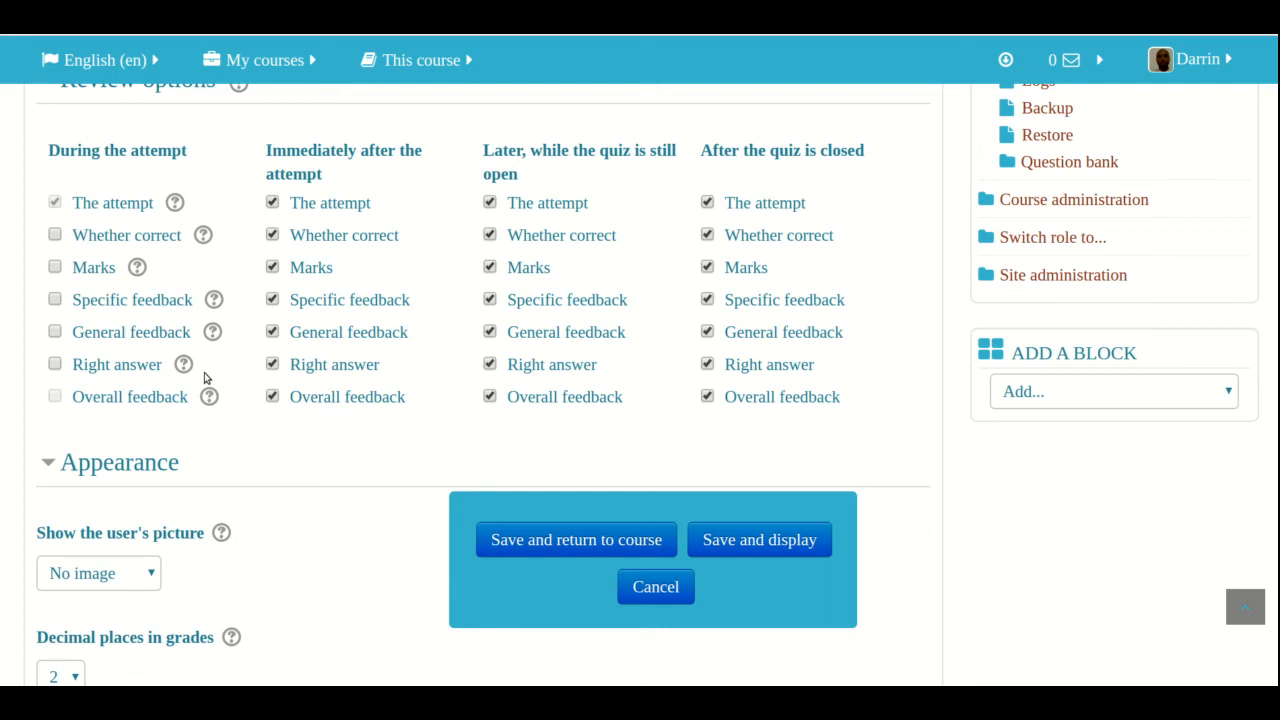
{"action": "scroll", "coordinate": [204, 377], "scroll_direction": "up", "scroll_amount": 2}
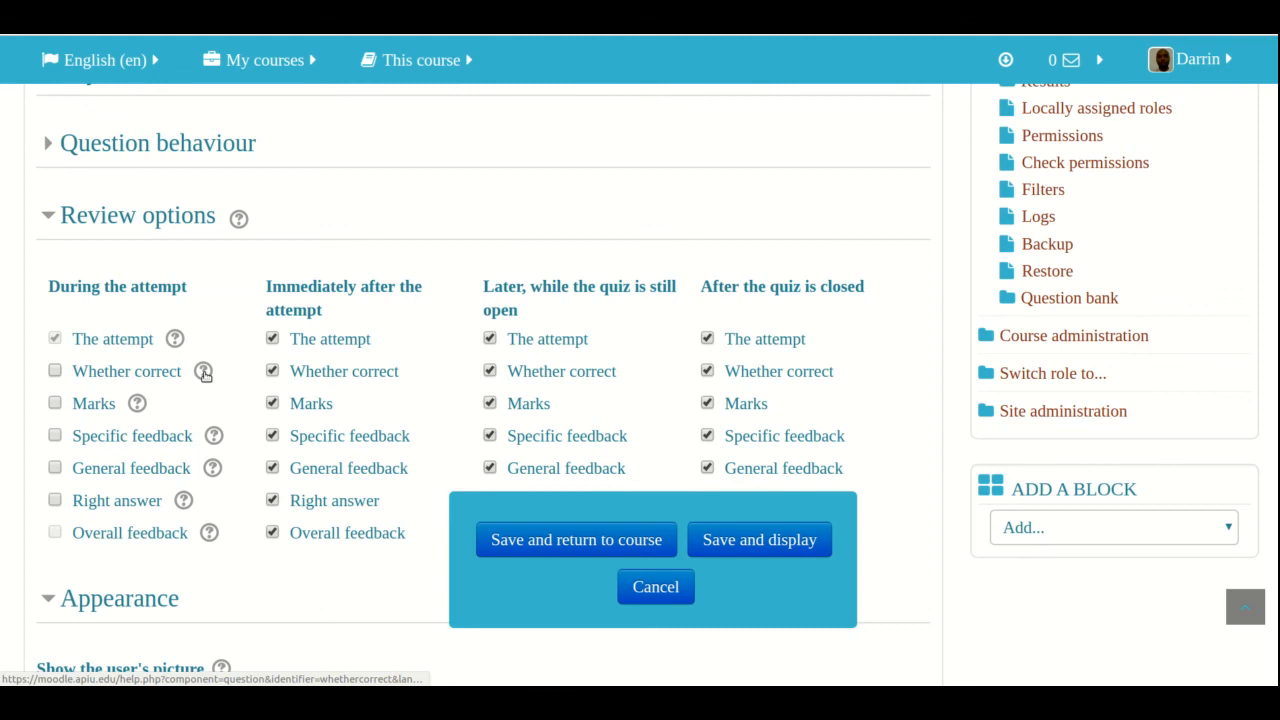
{"action": "scroll", "coordinate": [204, 373], "scroll_direction": "down", "scroll_amount": 6}
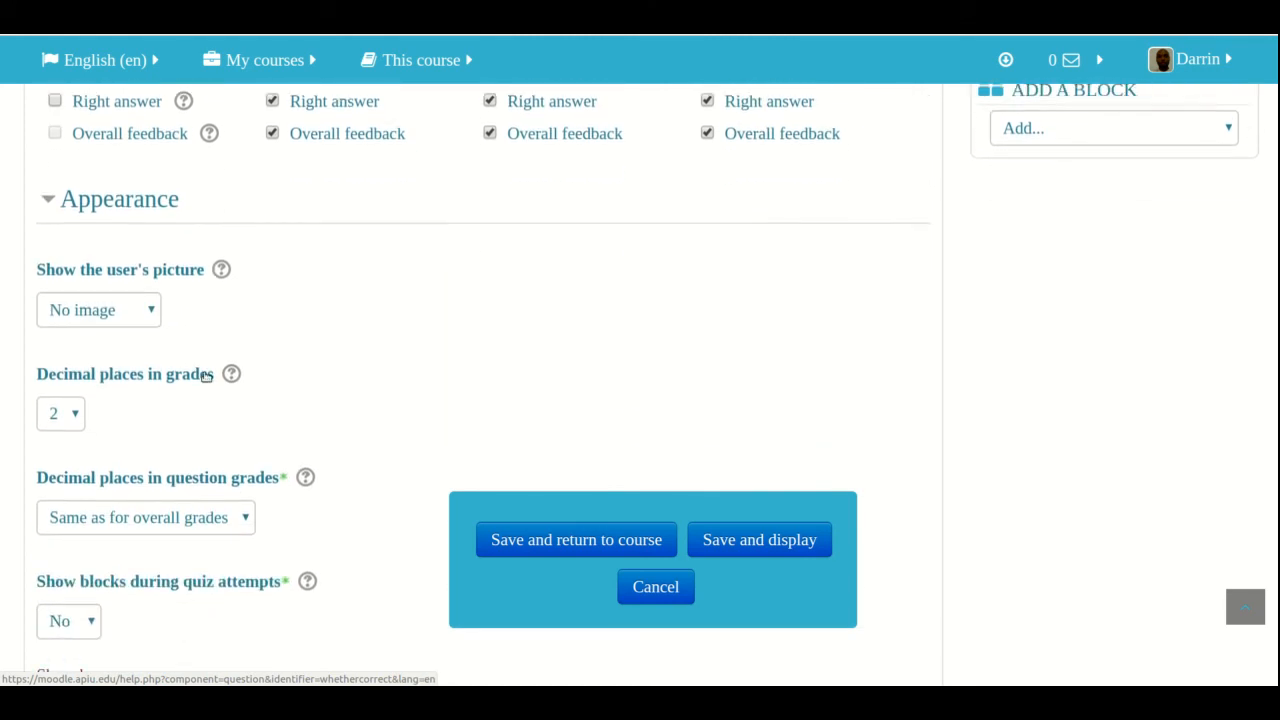
{"action": "scroll", "coordinate": [204, 377], "scroll_direction": "down", "scroll_amount": 3}
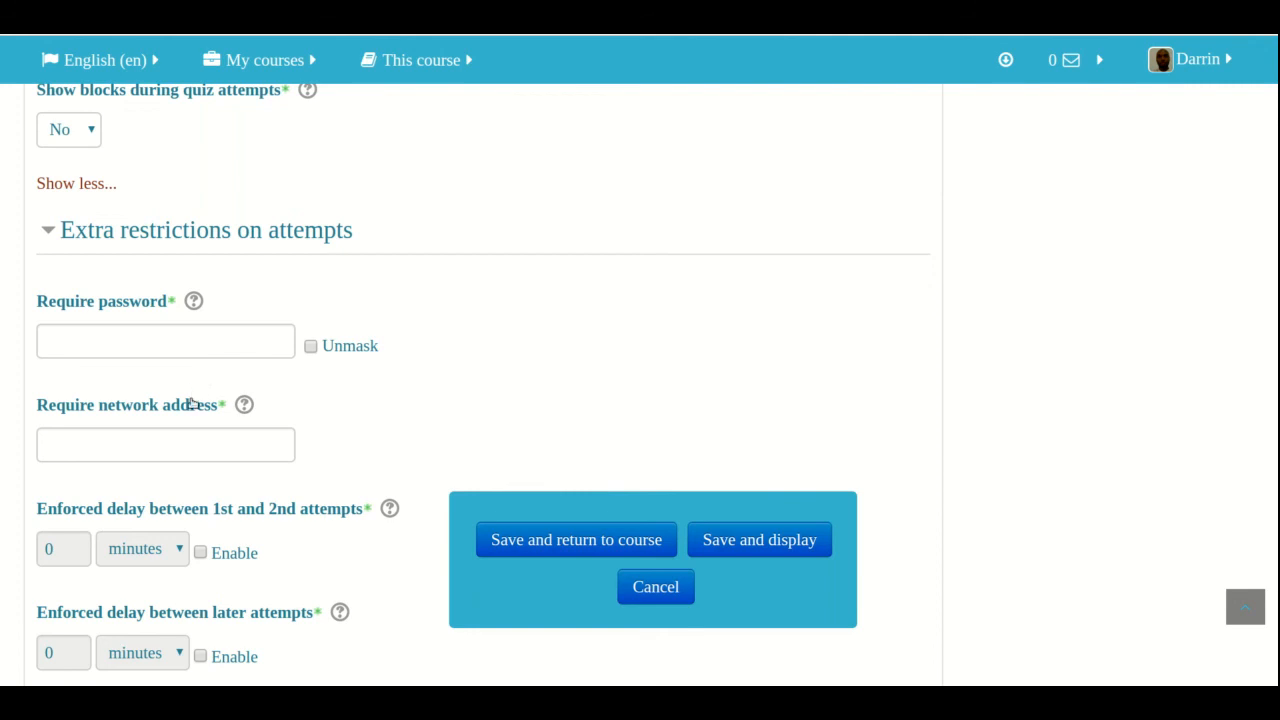
{"action": "scroll", "coordinate": [190, 403], "scroll_direction": "down", "scroll_amount": 4}
{"action": "scroll", "coordinate": [193, 404], "scroll_direction": "down", "scroll_amount": 1}
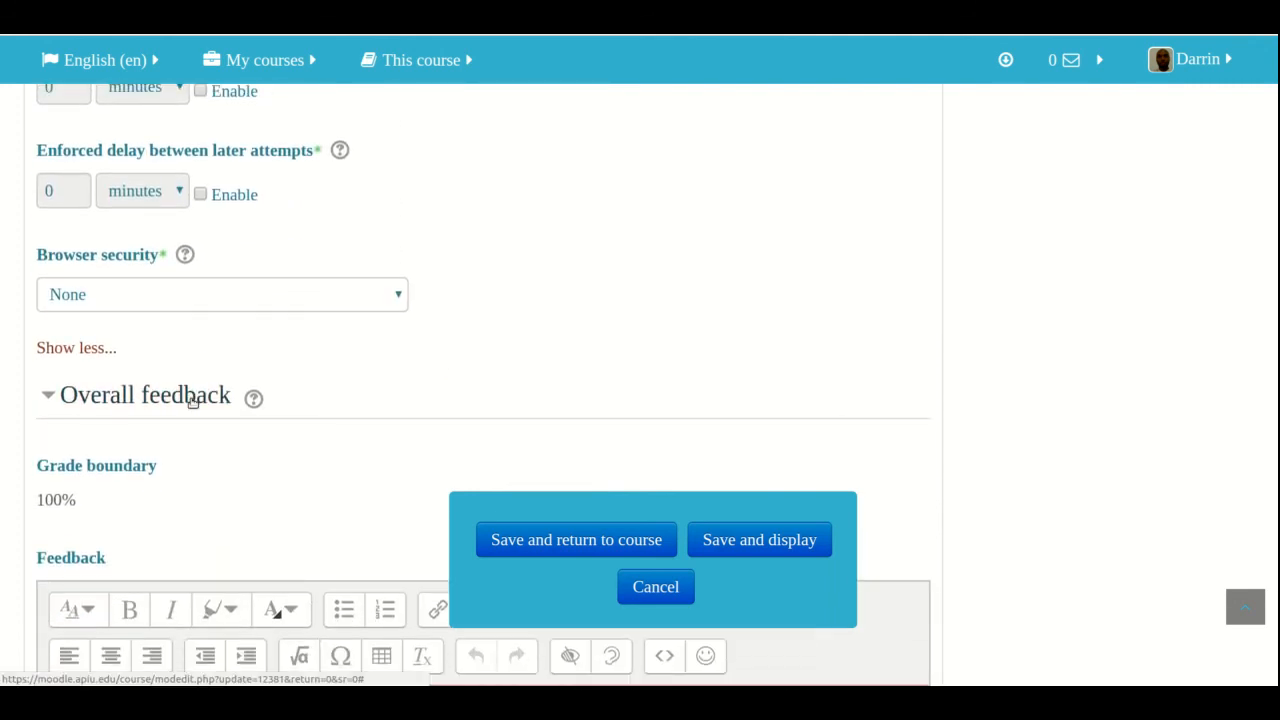